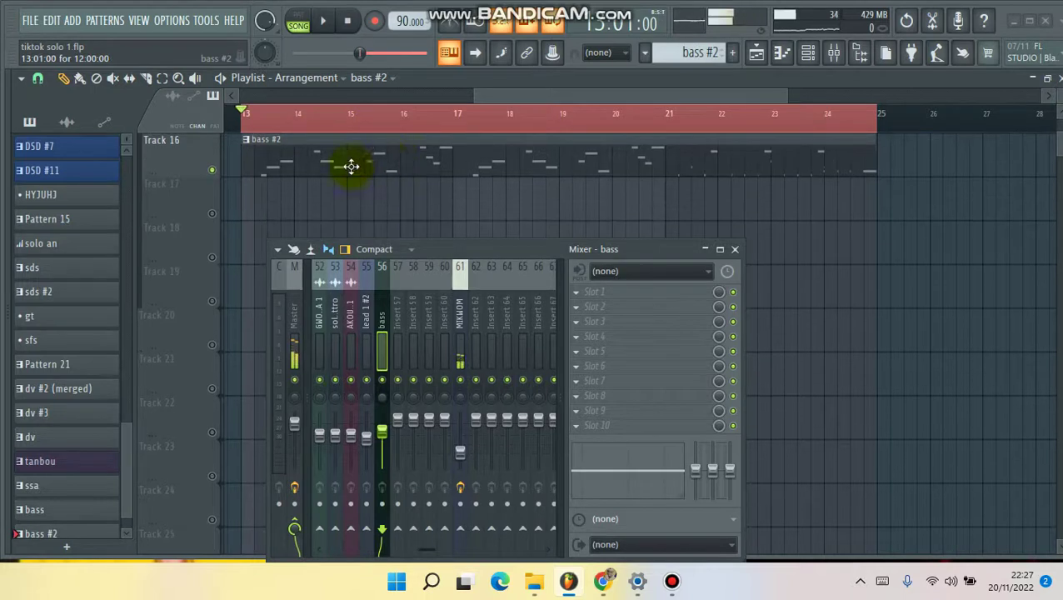
Step: Play the song with the solo removed from Track 16, and solo the bass track again to compare it with the full mix
{"action": "left_click", "coordinate": [214, 172], "text": "ctrl"}
{"action": "key", "text": "space"}
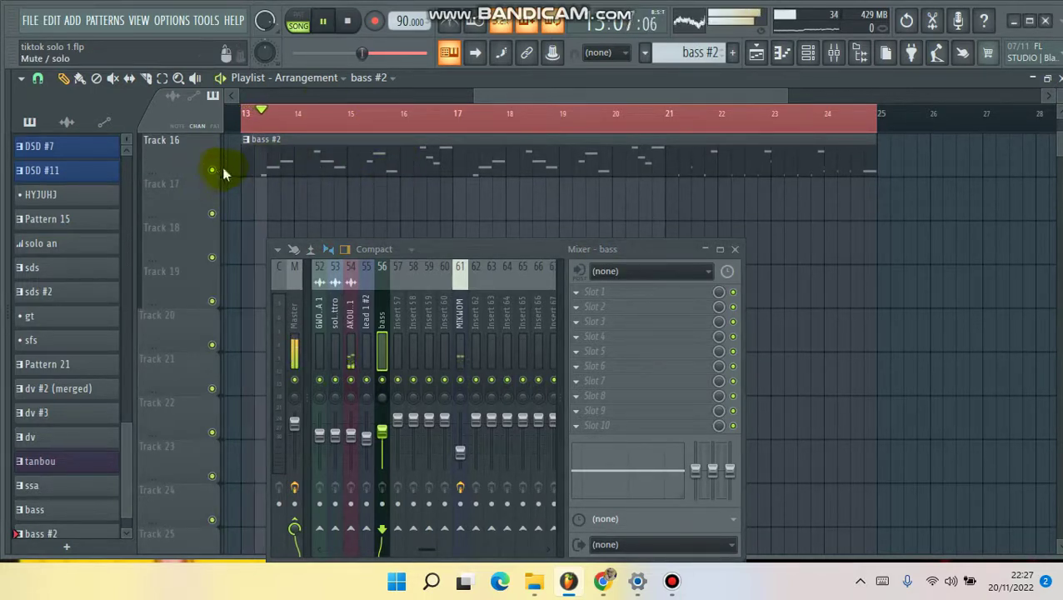
{"action": "left_click", "coordinate": [218, 167], "text": "ctrl"}
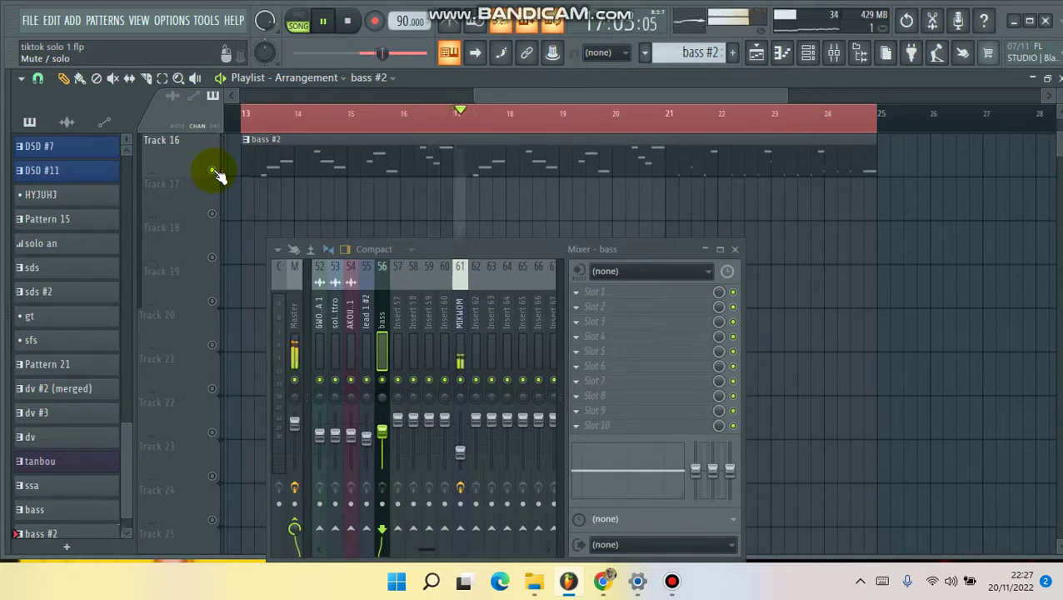
{"action": "key", "text": "space"}
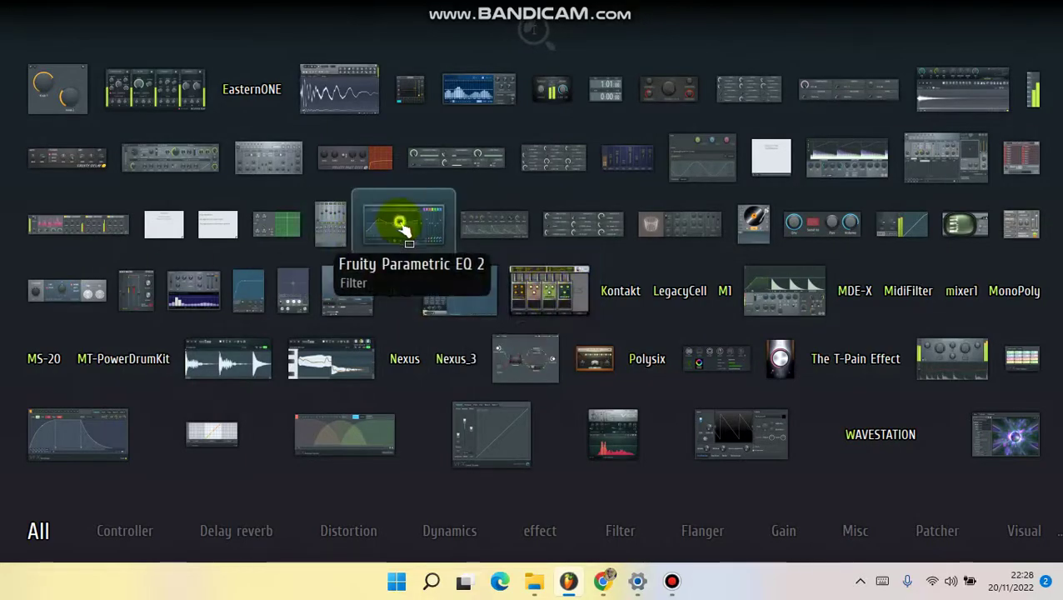
Step: Add Fruity Parametric EQ 2 to the bass mixer track's first slot with the 20Hz + 18kHz cut preset
{"action": "left_click", "coordinate": [403, 233]}
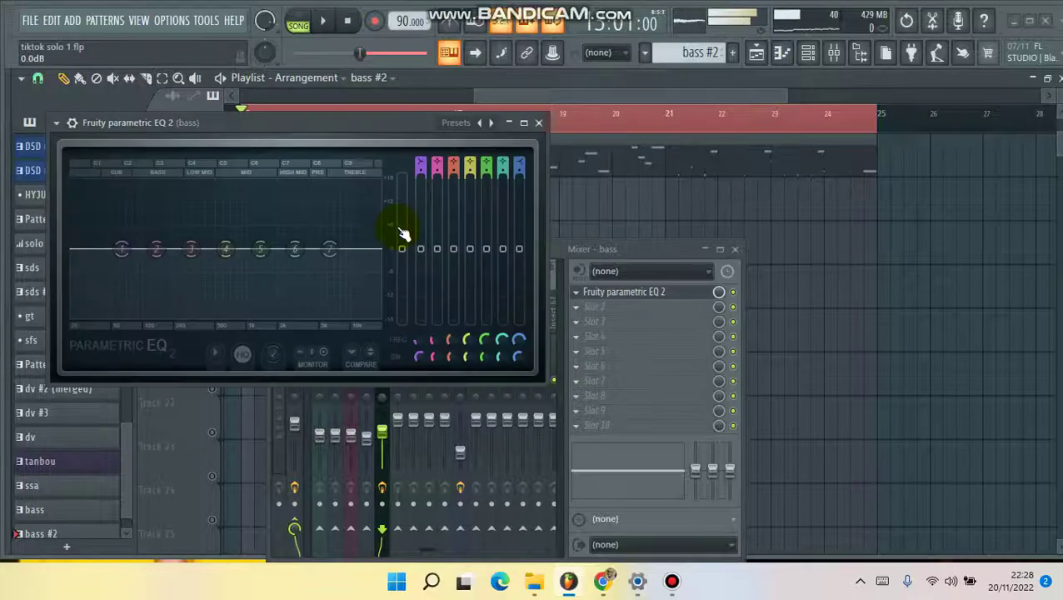
{"action": "left_click", "coordinate": [486, 125]}
{"action": "left_click", "coordinate": [499, 161]}
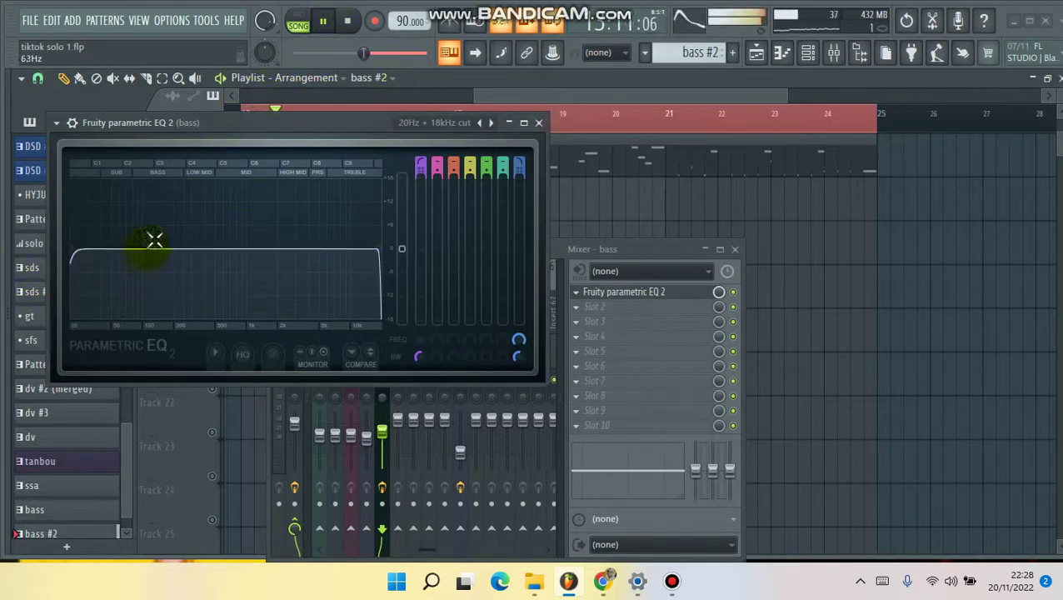
{"action": "left_click", "coordinate": [540, 123]}
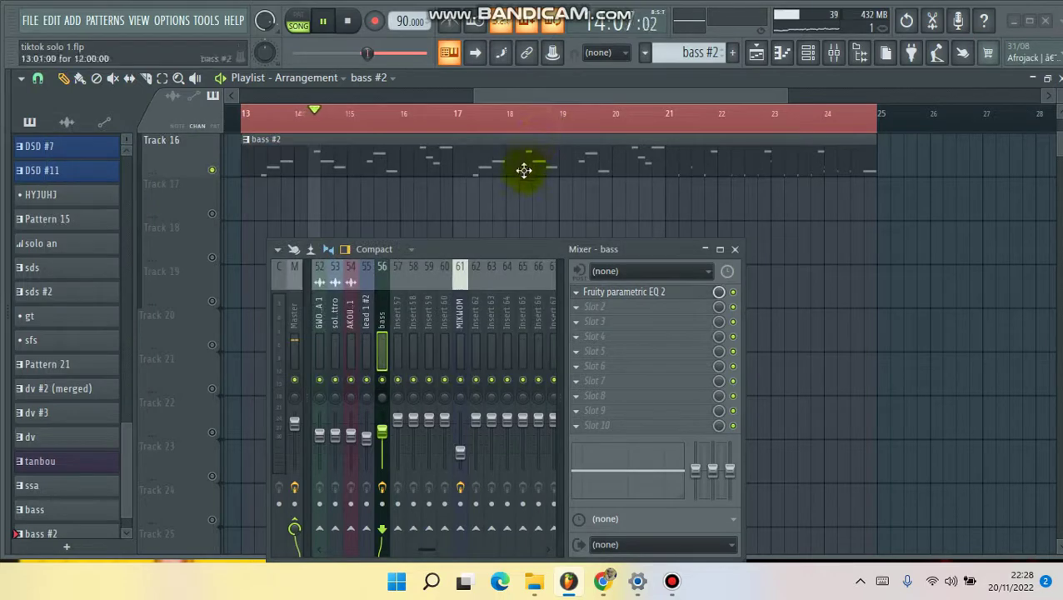
Step: Open the bass #2 clip's notes and check the Purity #2 instrument that plays them
{"action": "left_click", "coordinate": [394, 321]}
{"action": "left_click", "coordinate": [380, 320]}
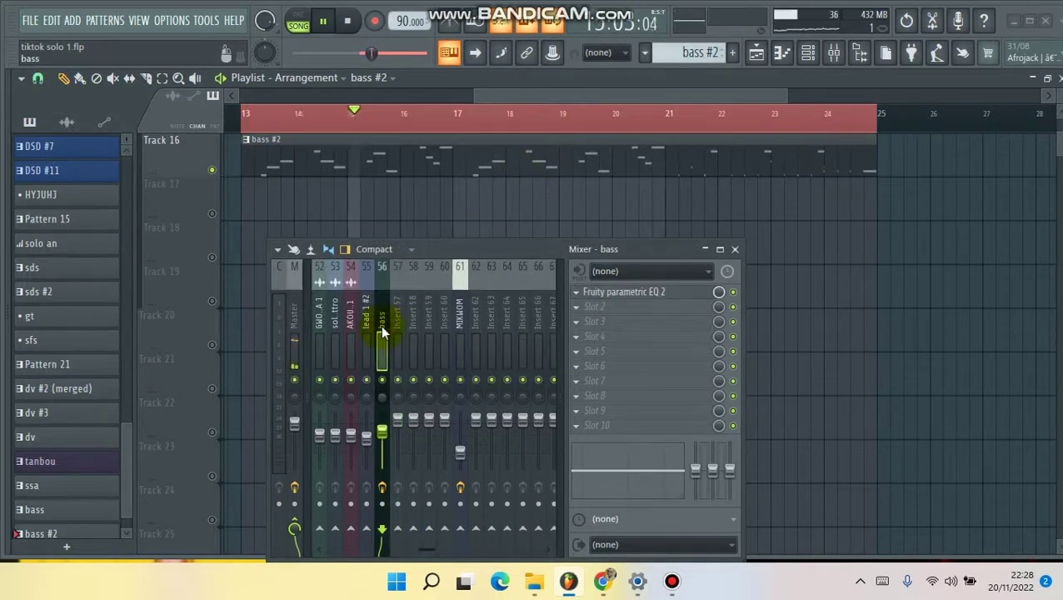
{"action": "double_click", "coordinate": [325, 163]}
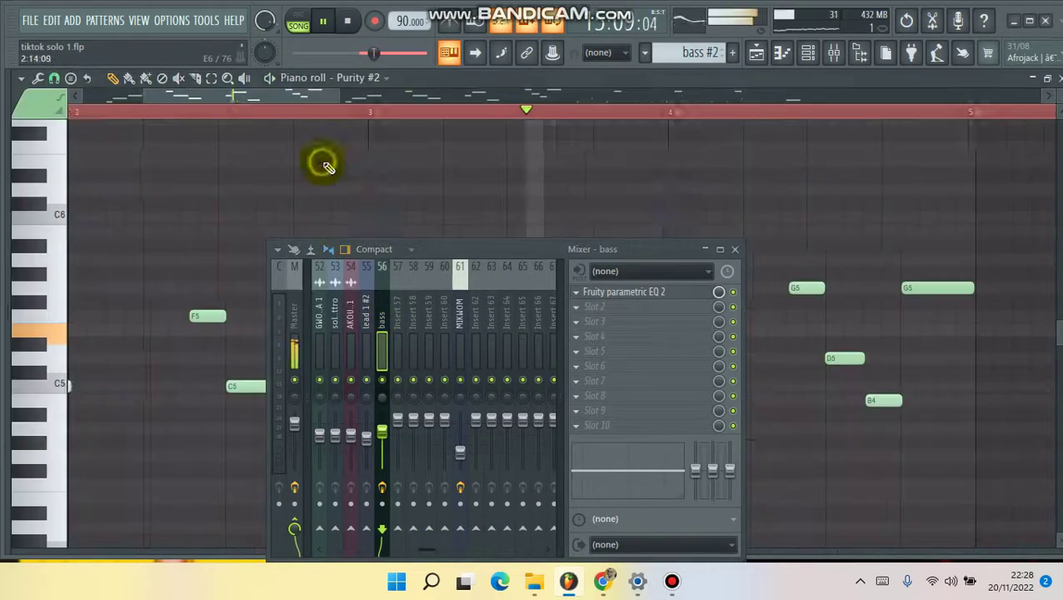
{"action": "left_click", "coordinate": [806, 53]}
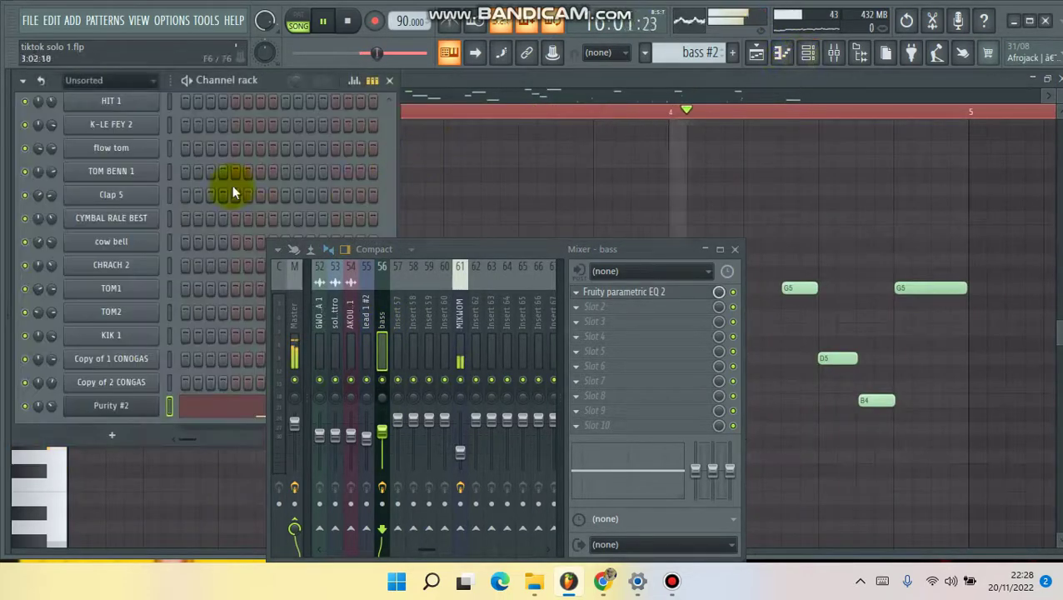
{"action": "left_click", "coordinate": [129, 408]}
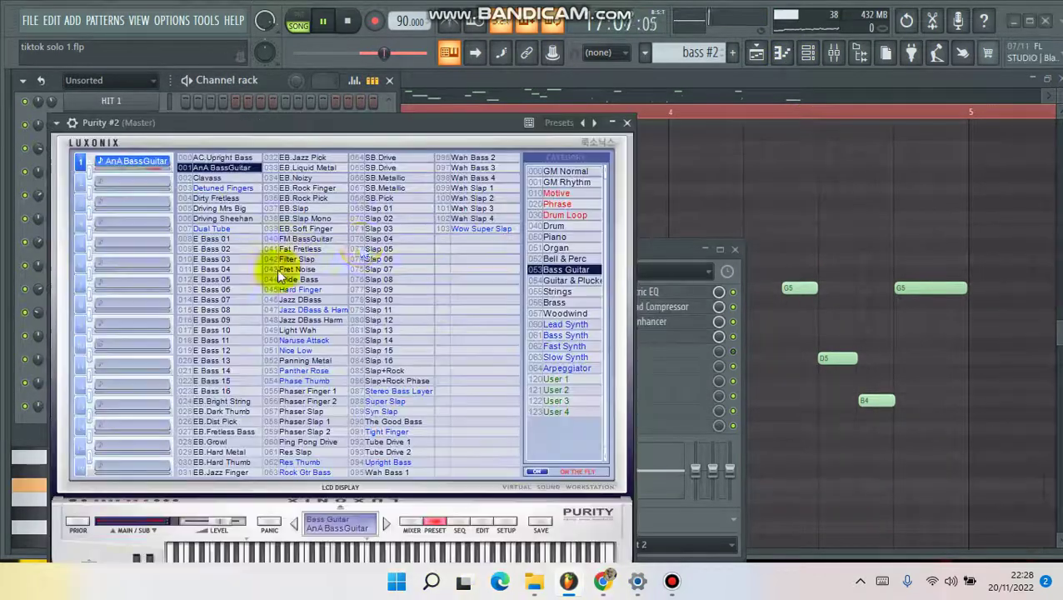
{"action": "left_click", "coordinate": [625, 123]}
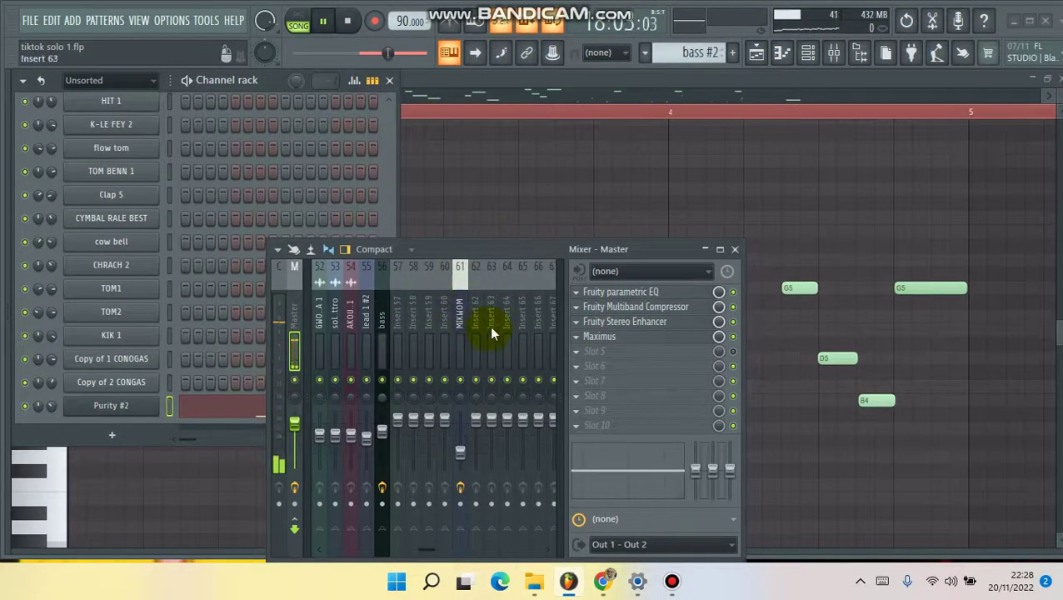
Step: Route the Purity #2 channel to the bass mixer track 56 and stop playback
{"action": "left_click", "coordinate": [464, 324]}
{"action": "left_click", "coordinate": [381, 330]}
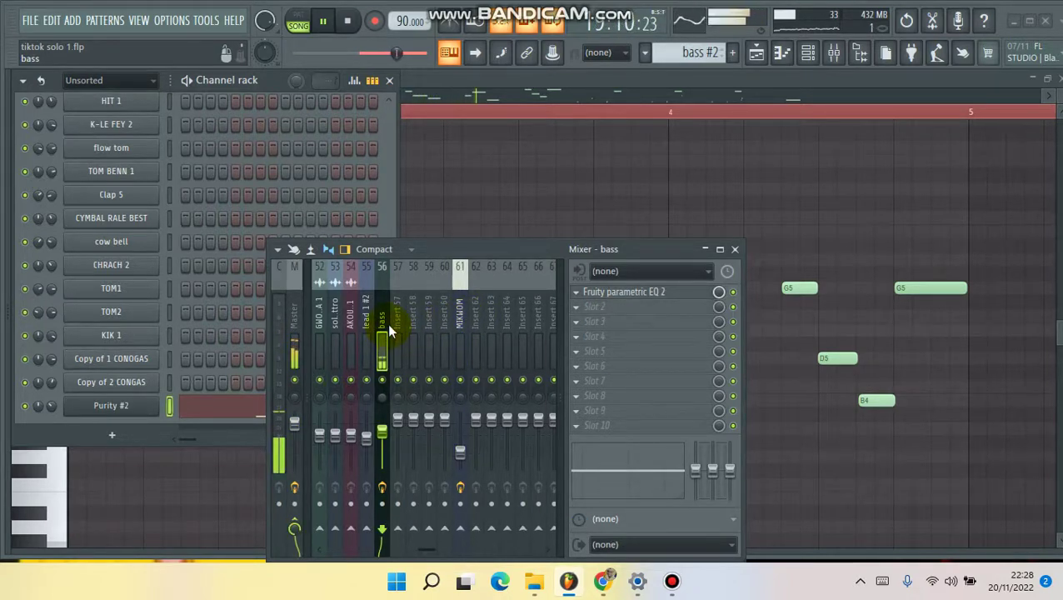
{"action": "key", "text": "space"}
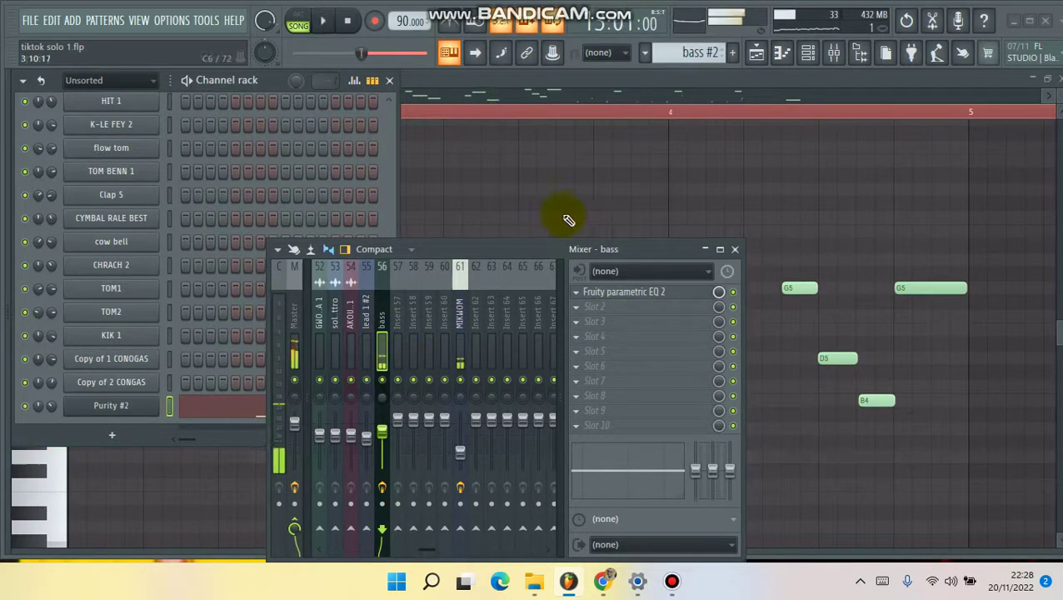
{"action": "left_click", "coordinate": [389, 80]}
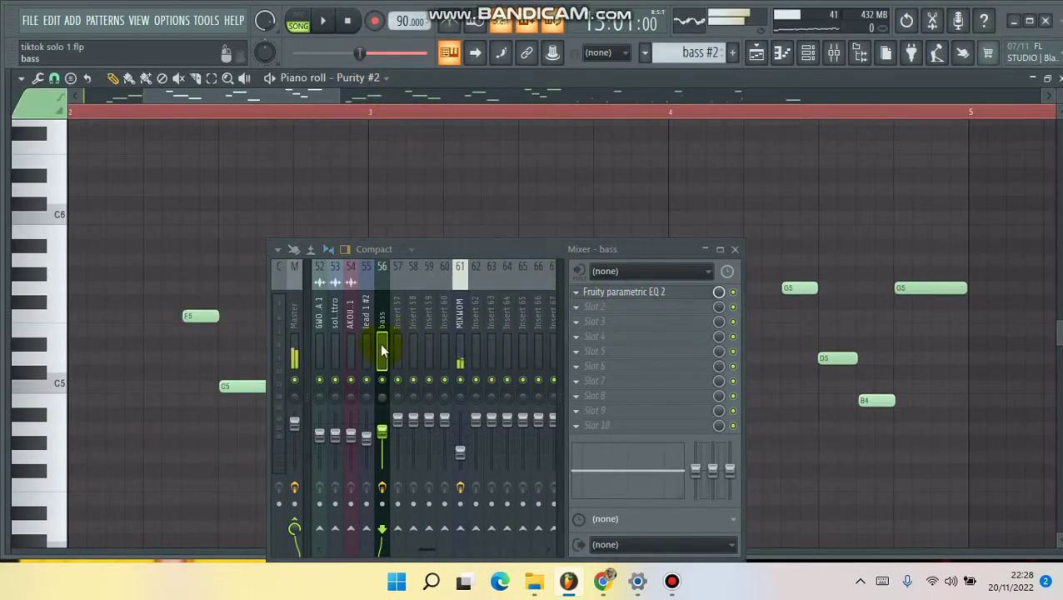
Step: In the bass track's Parametric EQ 2, strengthen the low cut and lower the high cut to just below 1 kHz while the song plays
{"action": "left_click", "coordinate": [597, 300]}
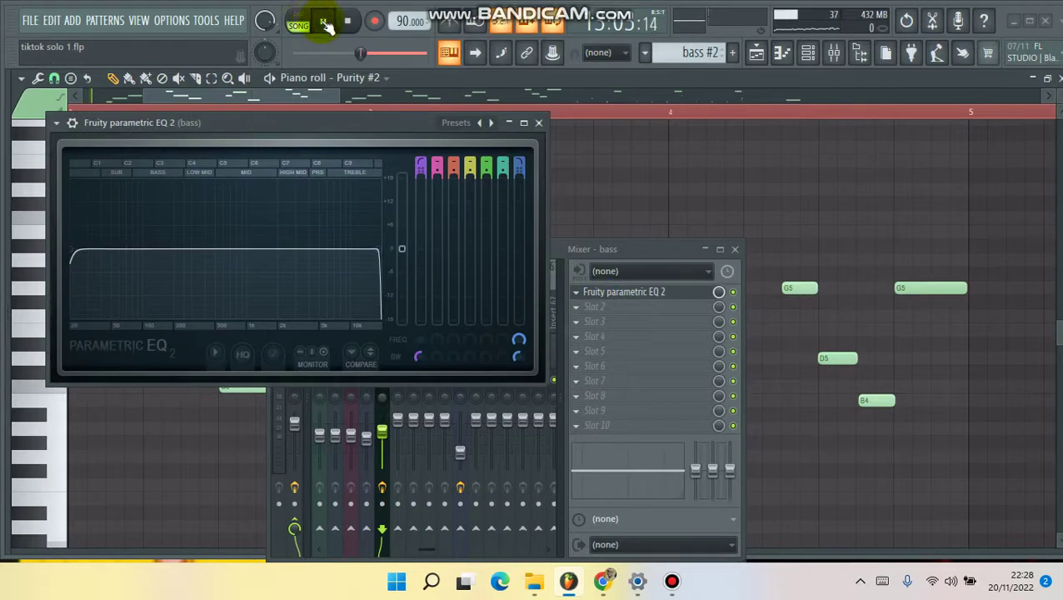
{"action": "left_click_drag", "start_coordinate": [71, 255], "coordinate": [80, 249]}
{"action": "left_click_drag", "start_coordinate": [380, 249], "coordinate": [244, 248]}
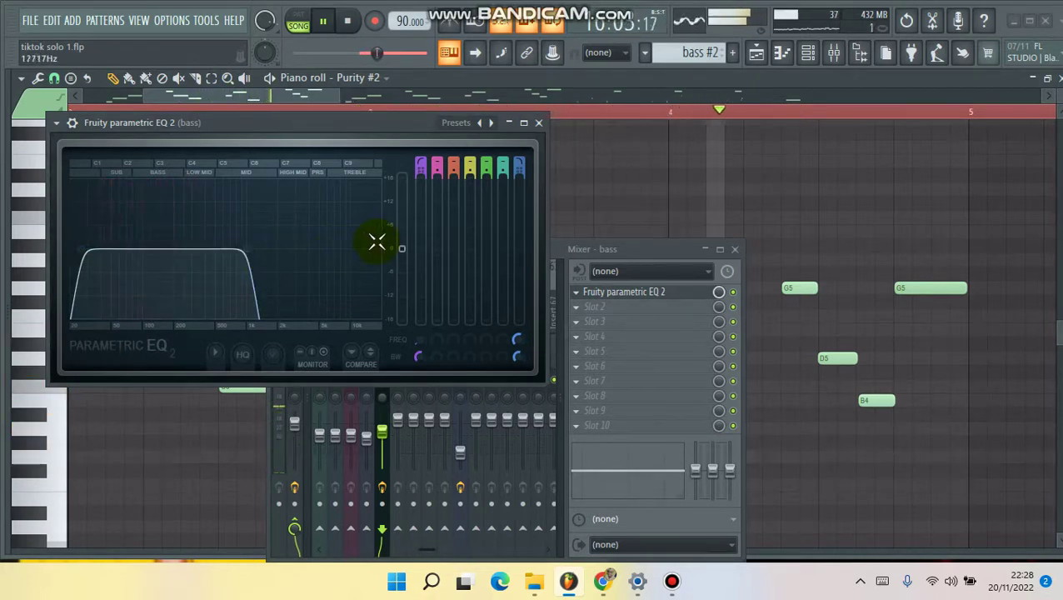
{"action": "left_click", "coordinate": [539, 122]}
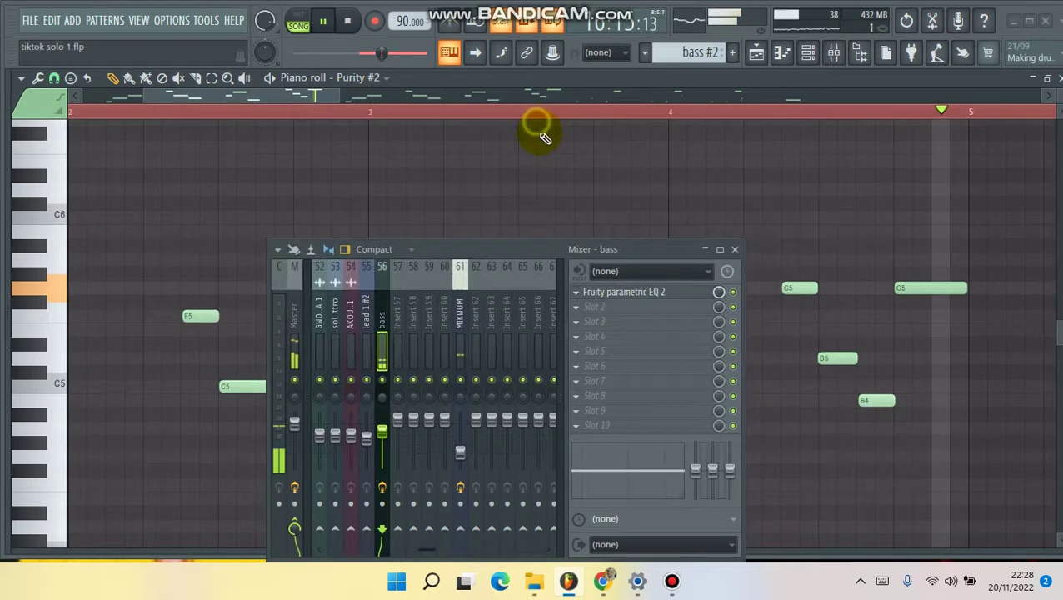
{"action": "key", "text": "space"}
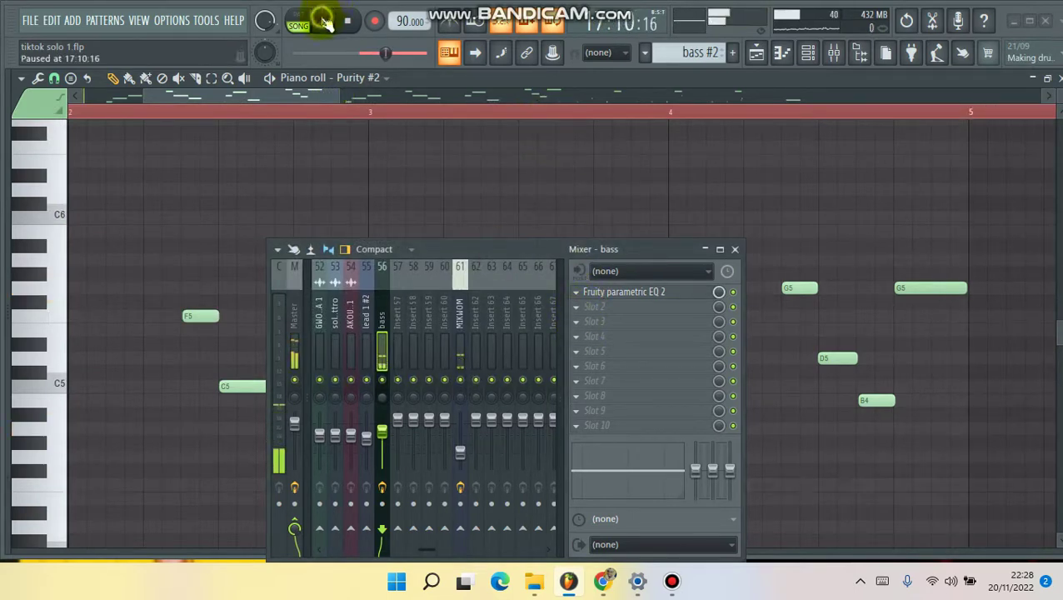
Step: Add Fruity Parametric EQ to the bass track's second slot and move its window above the mixer
{"action": "left_click", "coordinate": [587, 311]}
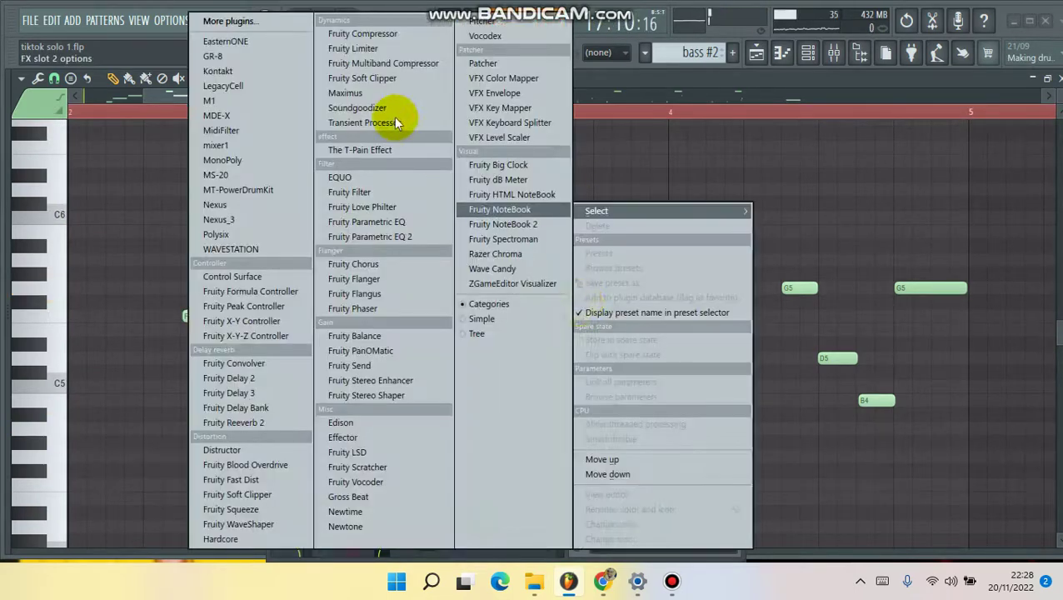
{"action": "left_click", "coordinate": [396, 222]}
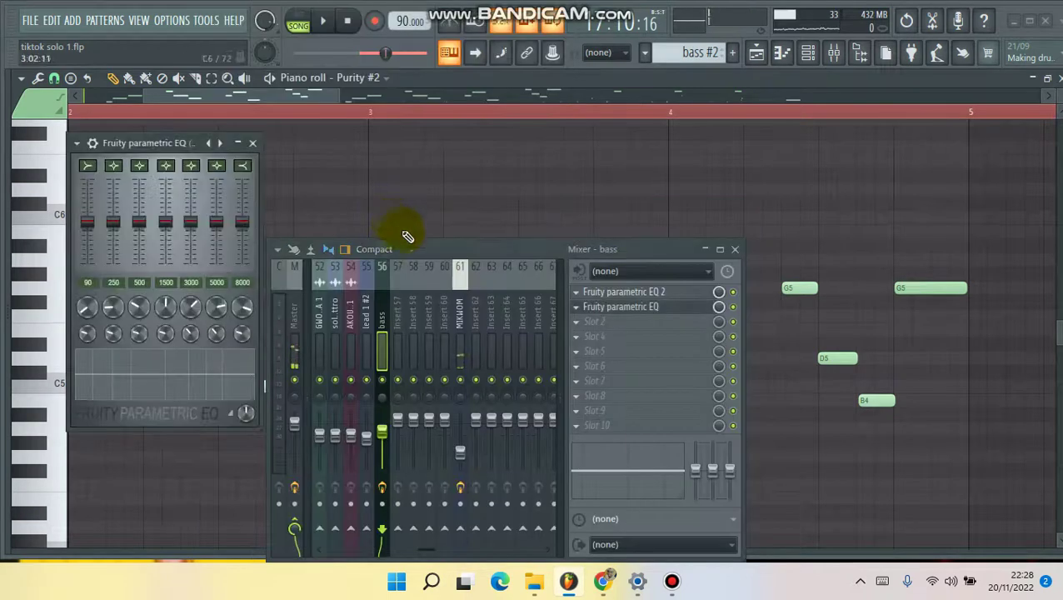
{"action": "left_click_drag", "start_coordinate": [174, 142], "coordinate": [373, 104]}
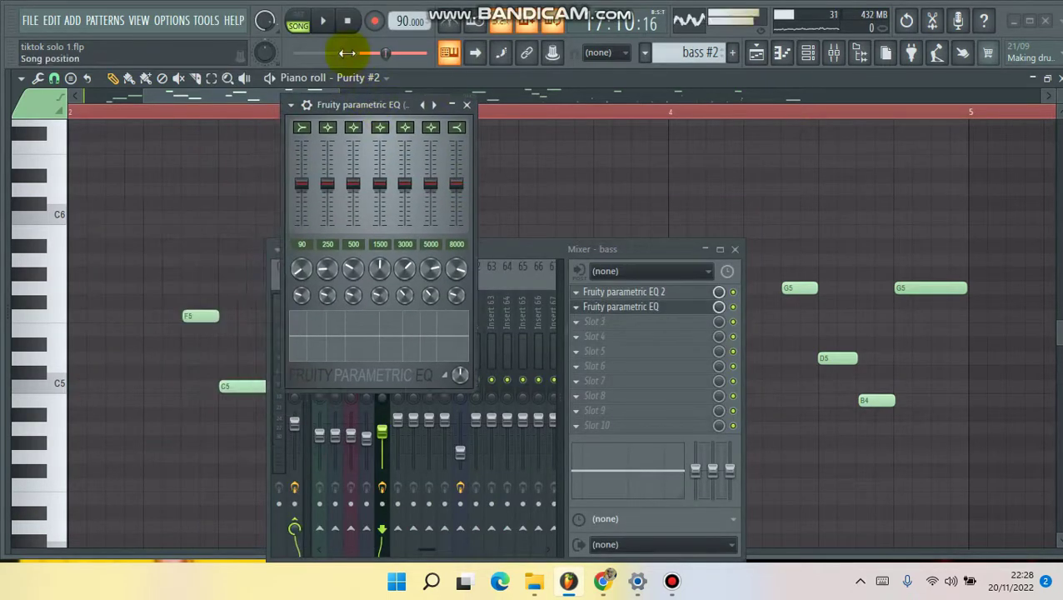
Step: During playback, boost the EQ's 3000 Hz band, its 5000 Hz band to about 10.1 dB, and its 8000 Hz band slightly
{"action": "left_click", "coordinate": [329, 27]}
{"action": "left_click_drag", "start_coordinate": [415, 193], "coordinate": [408, 164]}
{"action": "left_click", "coordinate": [431, 177]}
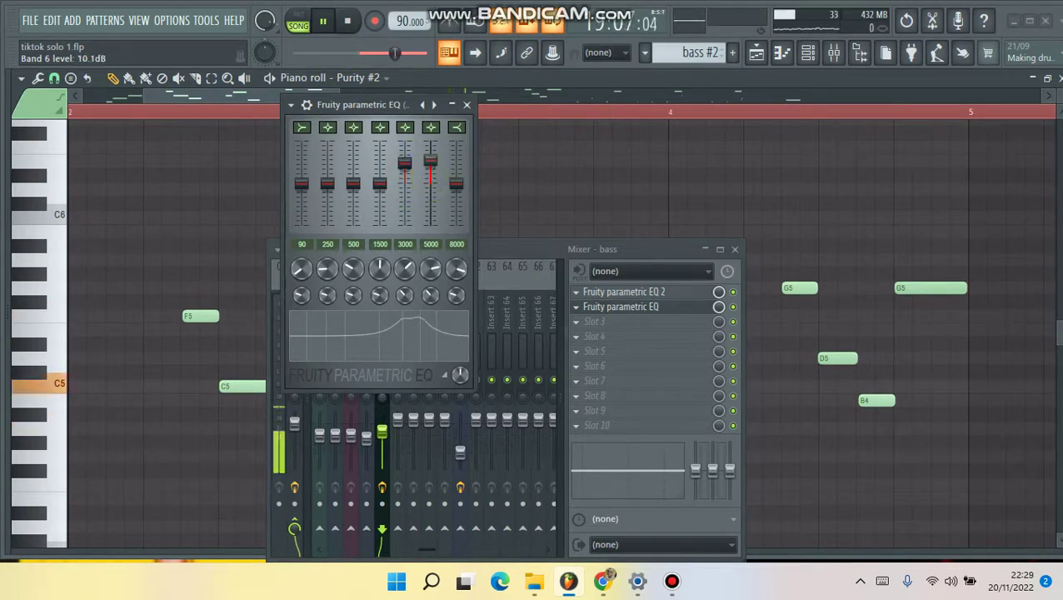
{"action": "left_click_drag", "start_coordinate": [457, 183], "coordinate": [457, 175]}
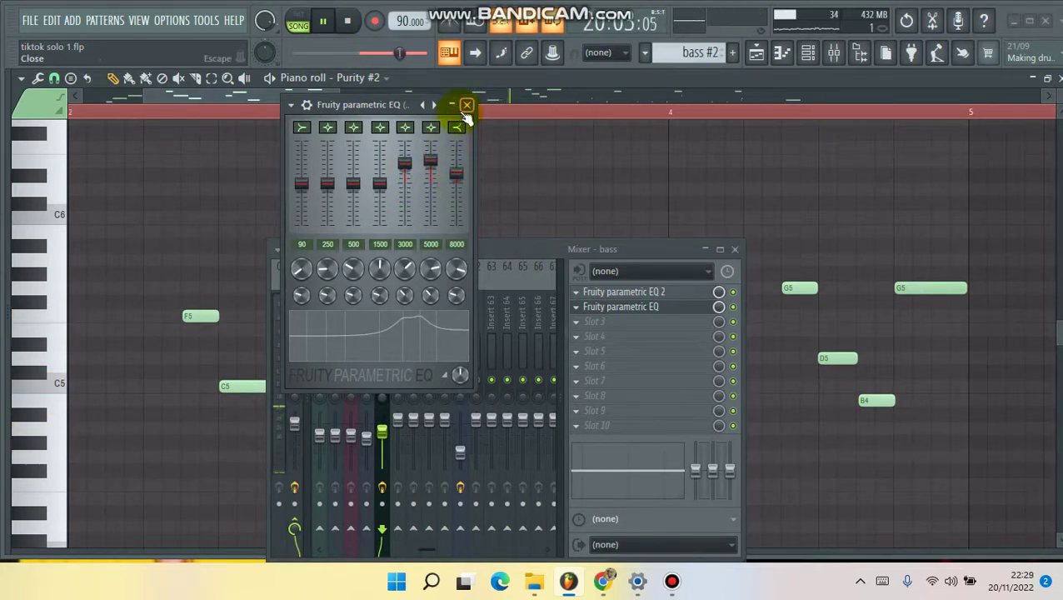
Step: Boost the EQ's 1500 Hz band, raise the 500 Hz band slightly, and reduce the 90 Hz band
{"action": "left_click_drag", "start_coordinate": [403, 106], "coordinate": [271, 125]}
{"action": "left_click_drag", "start_coordinate": [208, 192], "coordinate": [207, 173]}
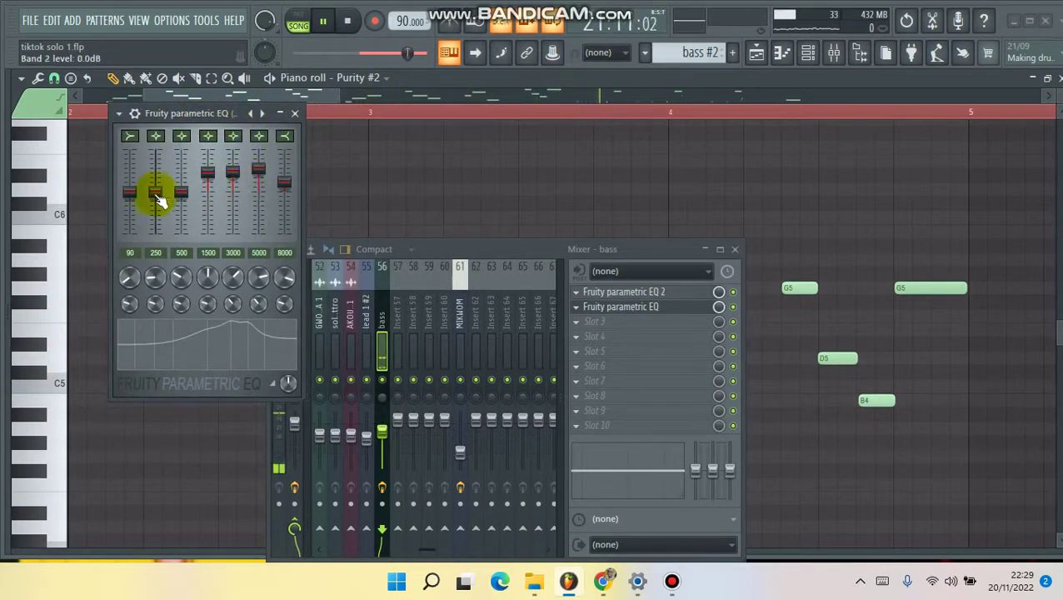
{"action": "left_click_drag", "start_coordinate": [129, 192], "coordinate": [129, 199]}
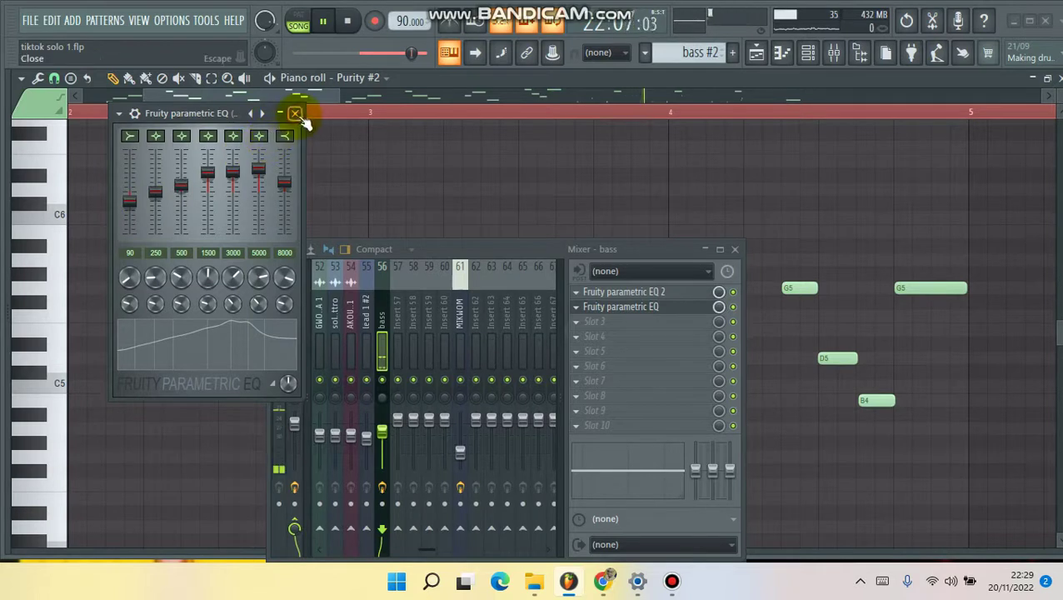
{"action": "left_click", "coordinate": [294, 113]}
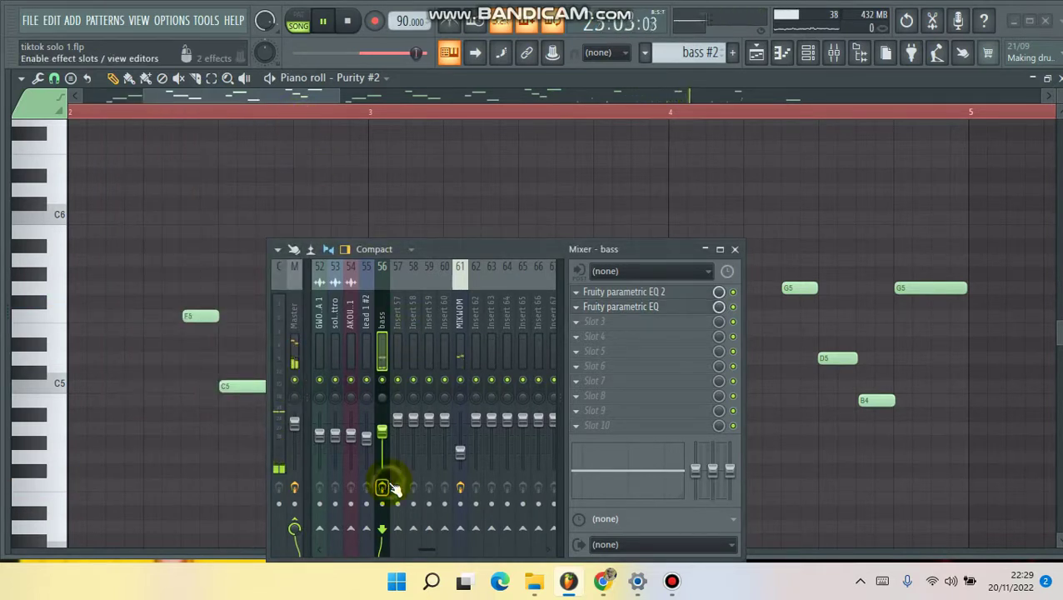
Step: Raise the bass mixer track's volume fader slightly and pause playback
{"action": "left_click_drag", "start_coordinate": [382, 431], "coordinate": [382, 422]}
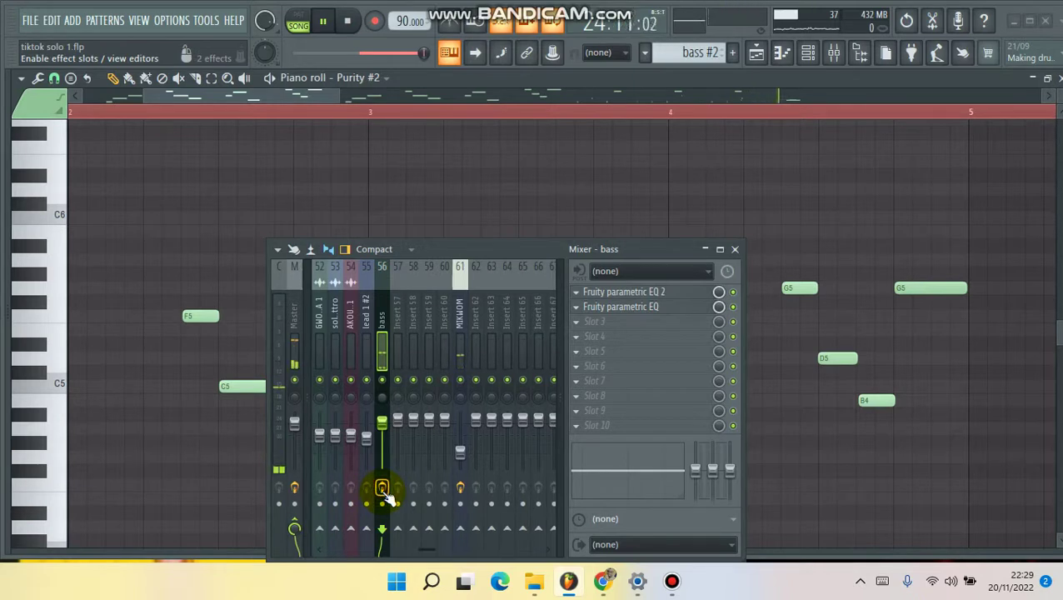
{"action": "left_click", "coordinate": [322, 21]}
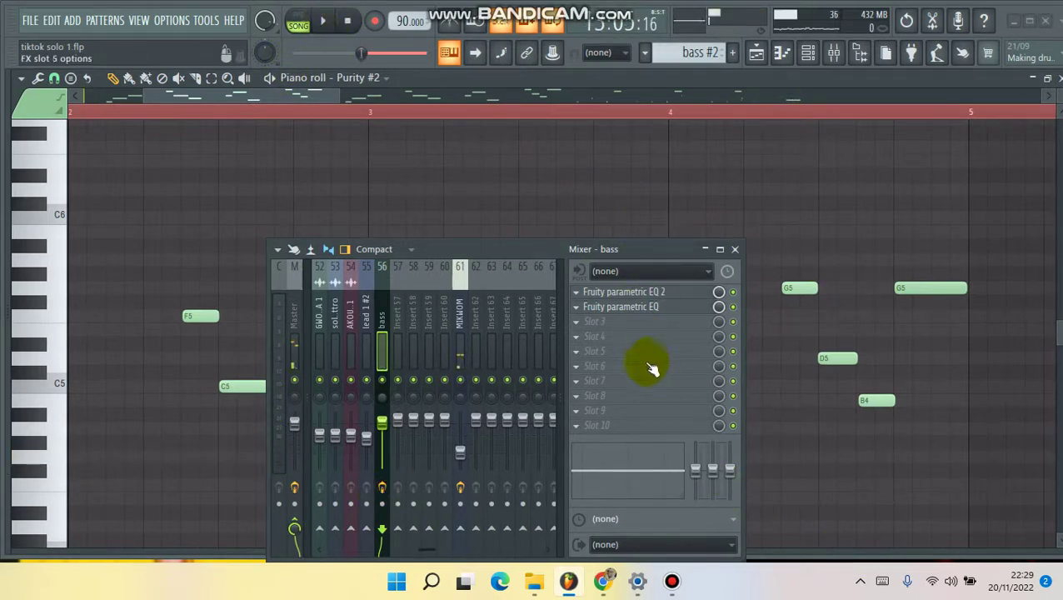
Step: Load Effector in reverb mode into the bass track's third slot, with Param X at about 19.8 and the rate at 8/1
{"action": "left_click", "coordinate": [584, 329]}
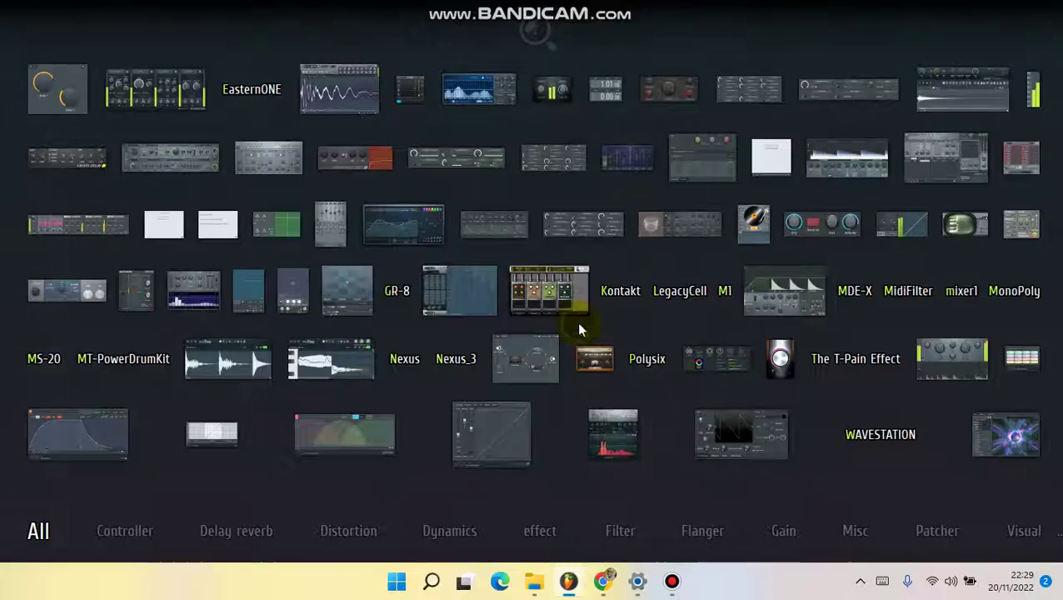
{"action": "left_click", "coordinate": [412, 88]}
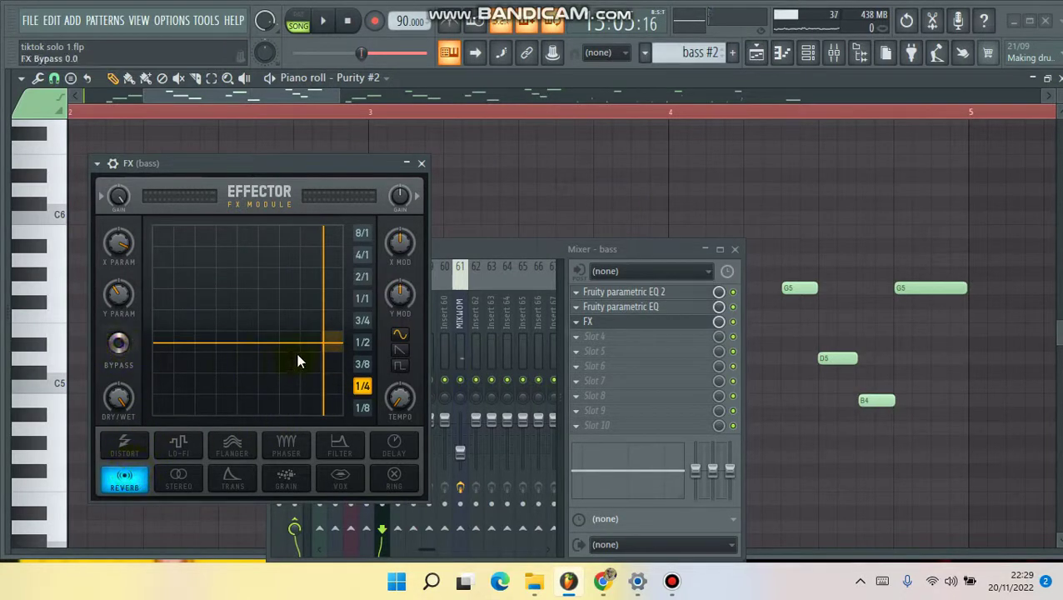
{"action": "left_click_drag", "start_coordinate": [325, 345], "coordinate": [191, 333]}
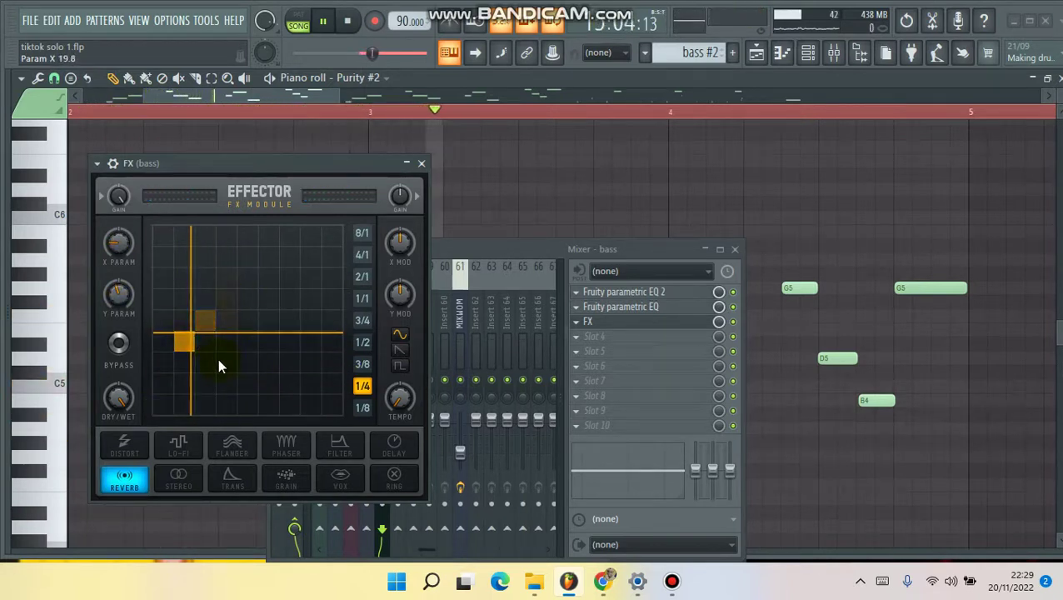
{"action": "left_click", "coordinate": [361, 237]}
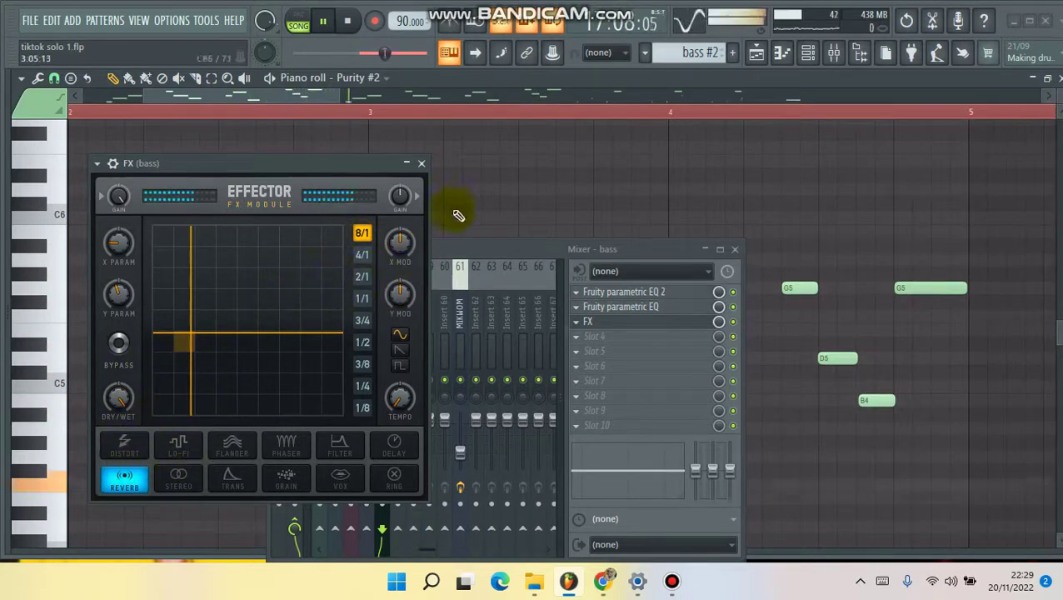
Step: Switch the Effector slot off and on to compare the bass with and without it, and pause playback
{"action": "left_click", "coordinate": [741, 333]}
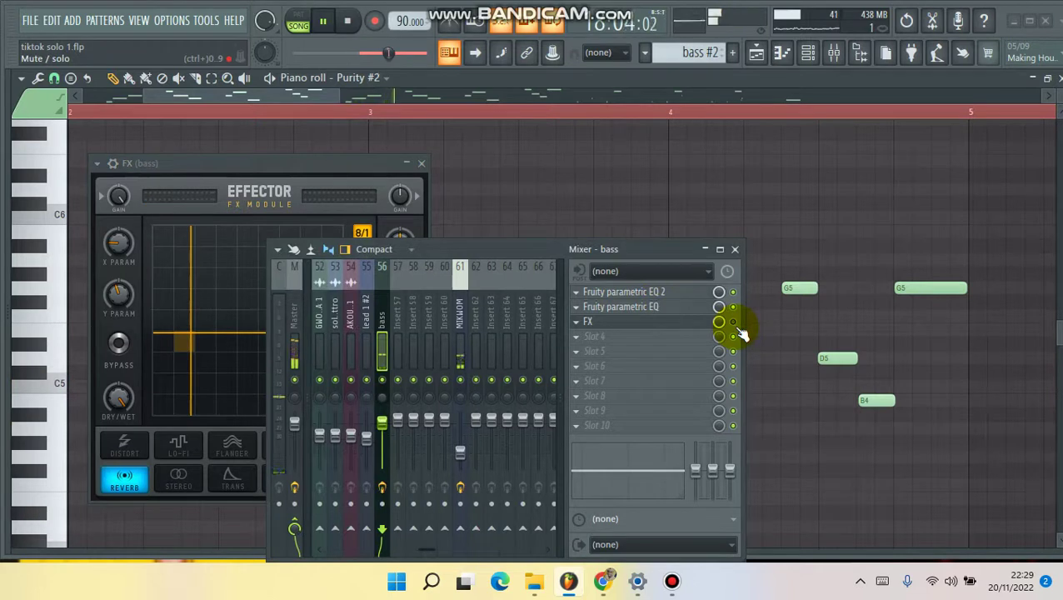
{"action": "left_click", "coordinate": [421, 163]}
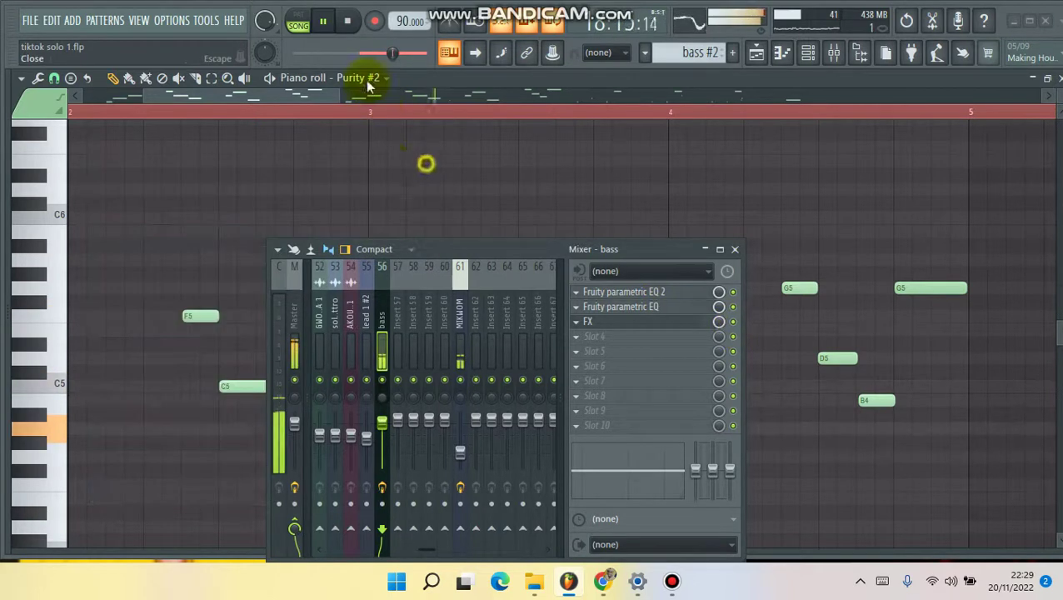
{"action": "left_click", "coordinate": [319, 24]}
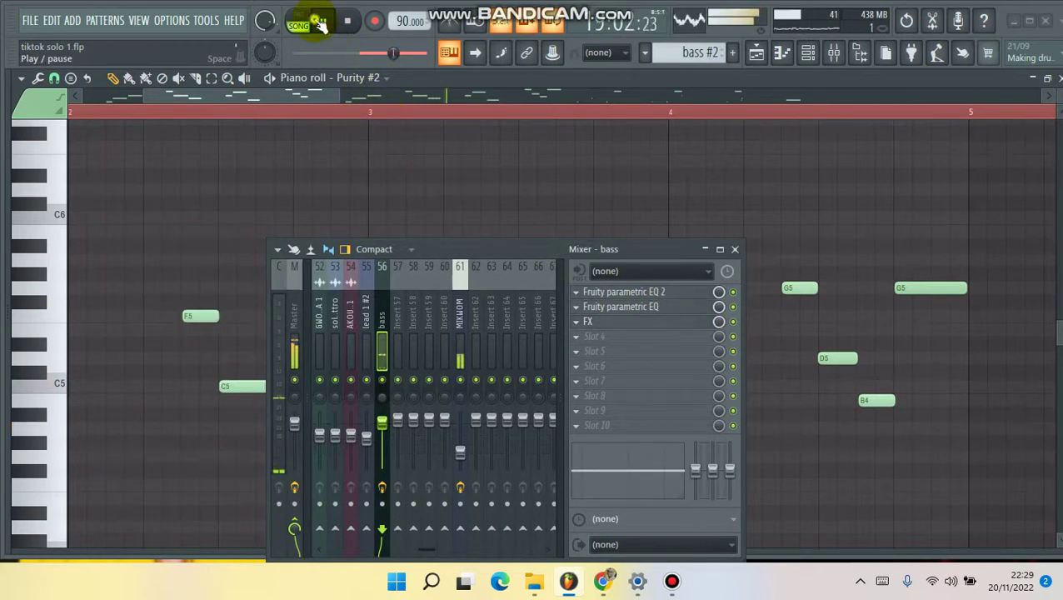
Step: Load Fruity Reeverb 2 into the bass track's fourth slot, audition it and pause playback
{"action": "left_click", "coordinate": [588, 340]}
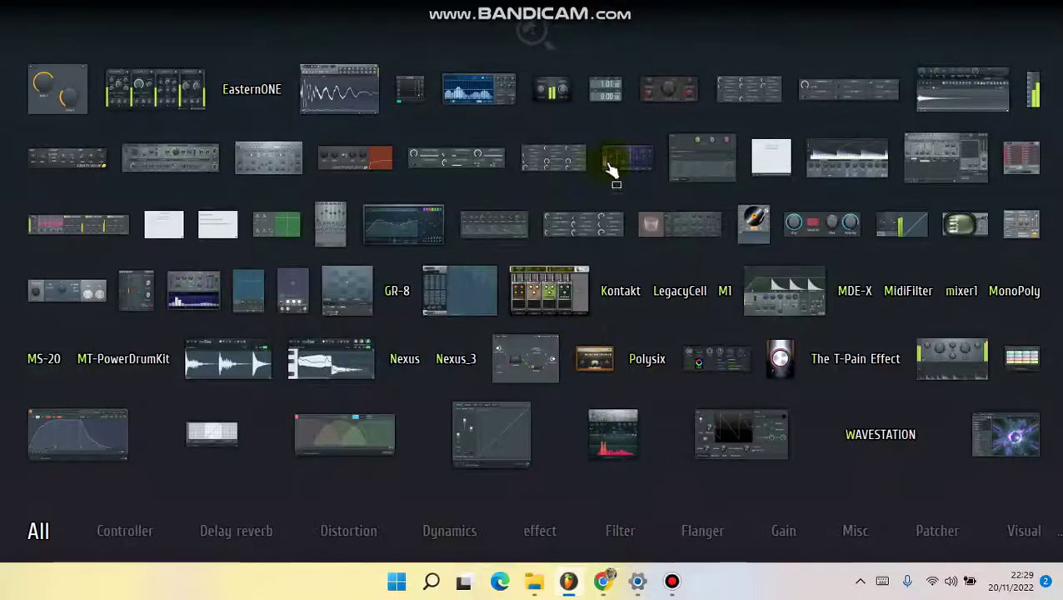
{"action": "left_click", "coordinate": [681, 227]}
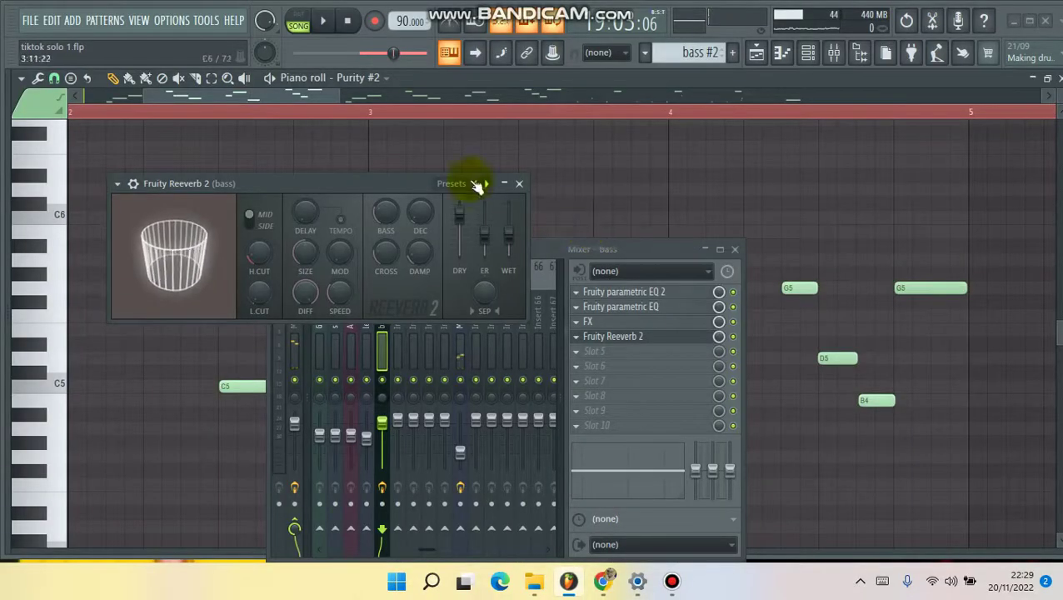
{"action": "left_click", "coordinate": [321, 25]}
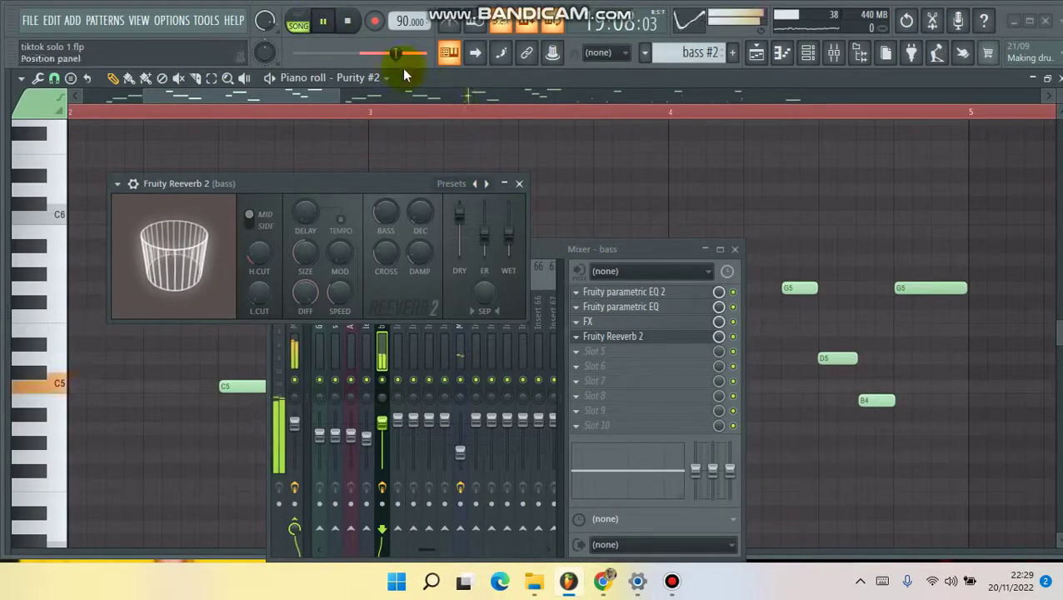
{"action": "left_click", "coordinate": [324, 21]}
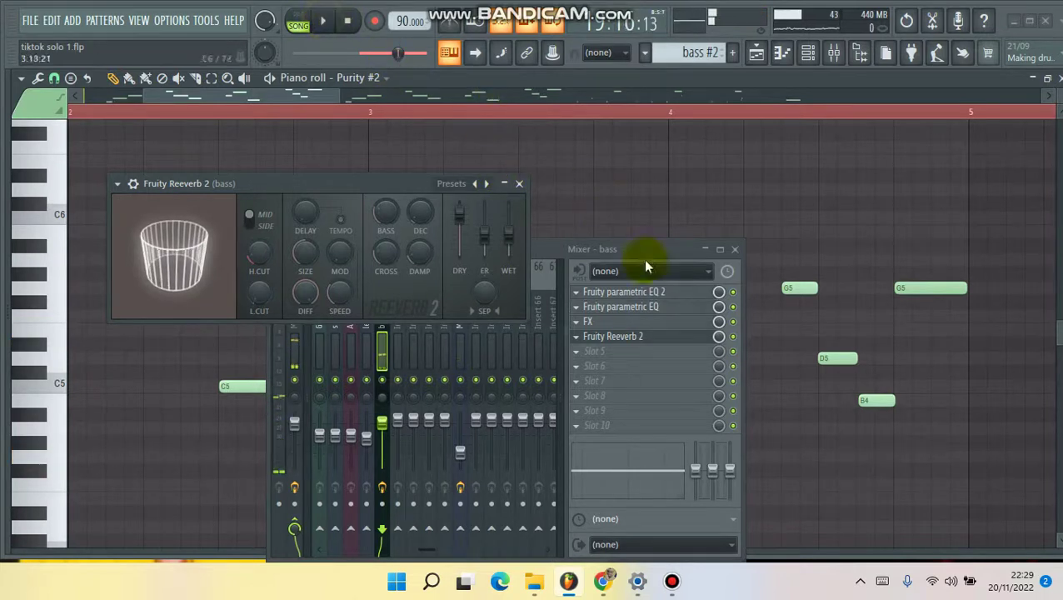
Step: Lower the Fruity Reeverb 2 slot's mix level and raise the bass fader slightly, pausing playback after listening
{"action": "left_click_drag", "start_coordinate": [721, 335], "coordinate": [722, 342]}
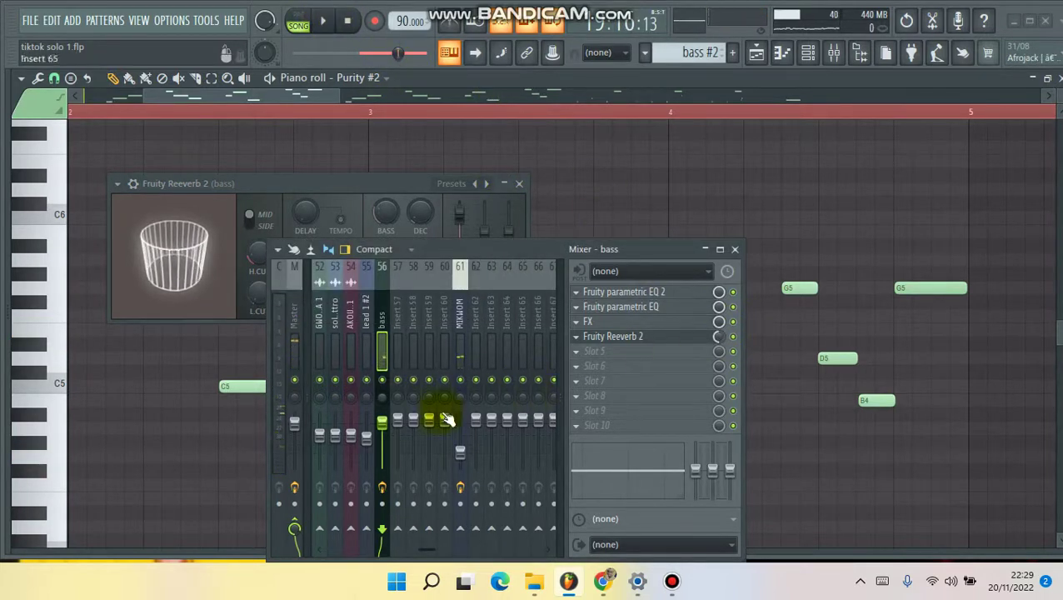
{"action": "left_click_drag", "start_coordinate": [387, 425], "coordinate": [383, 414]}
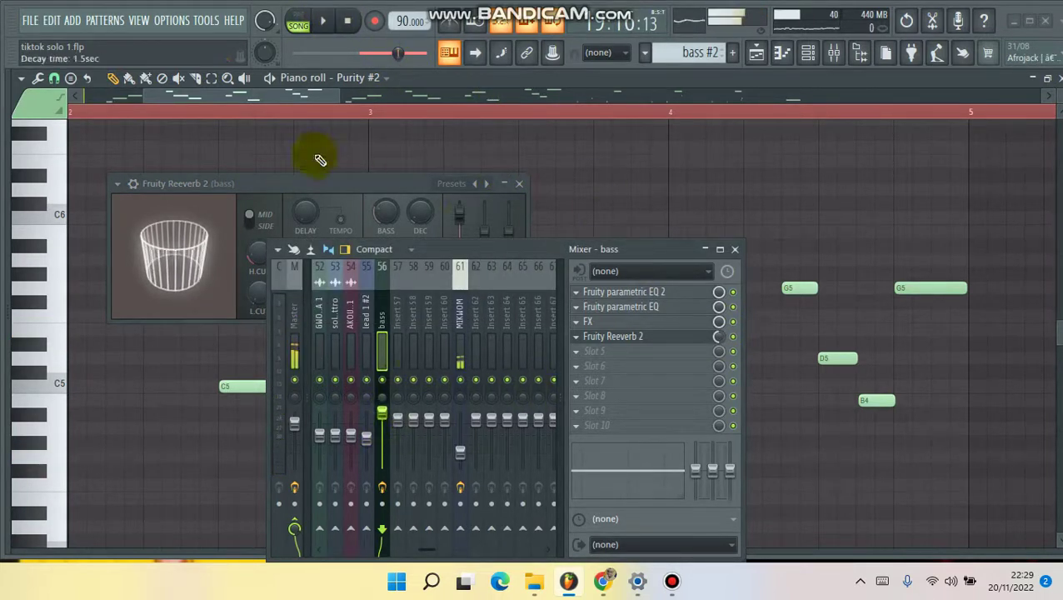
{"action": "left_click", "coordinate": [424, 197]}
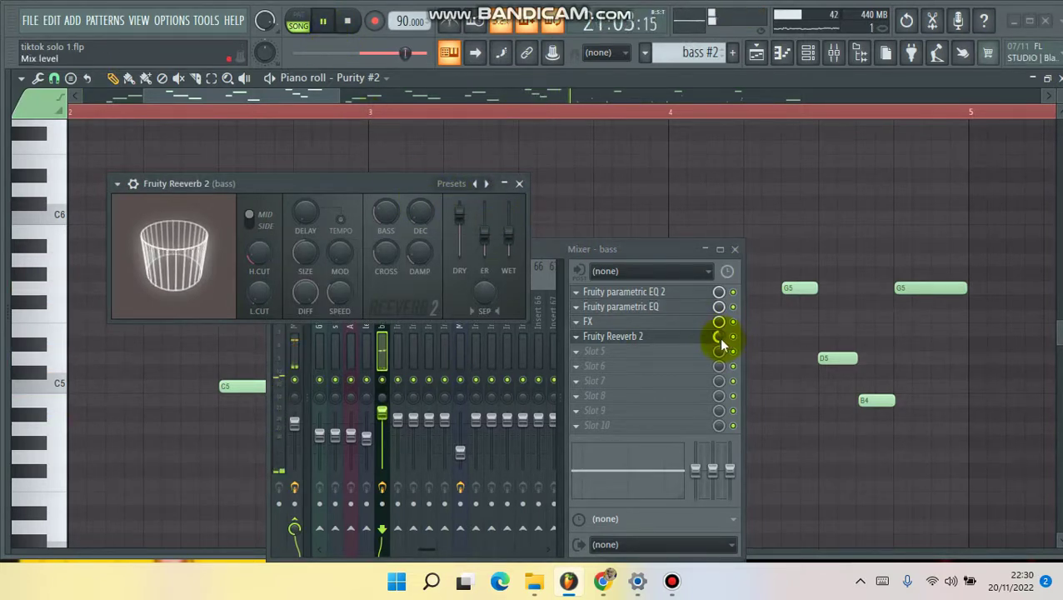
{"action": "left_click_drag", "start_coordinate": [719, 337], "coordinate": [719, 358]}
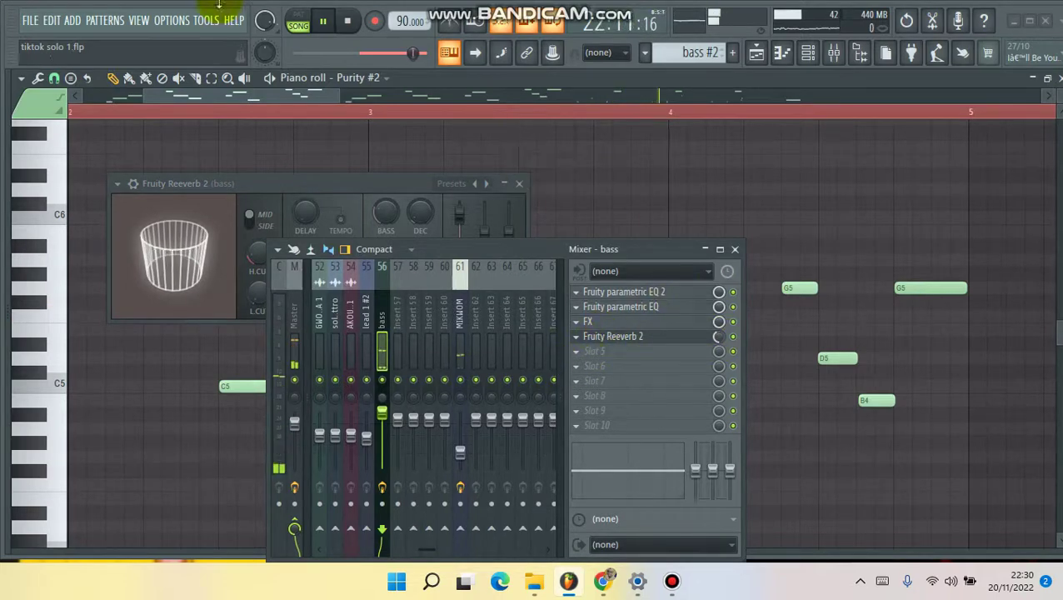
{"action": "left_click", "coordinate": [324, 21]}
Step: Load Fruity Delay 2 into the bass track's fifth slot, reduce its mix level to about 14% and close its editor
{"action": "left_click", "coordinate": [593, 361]}
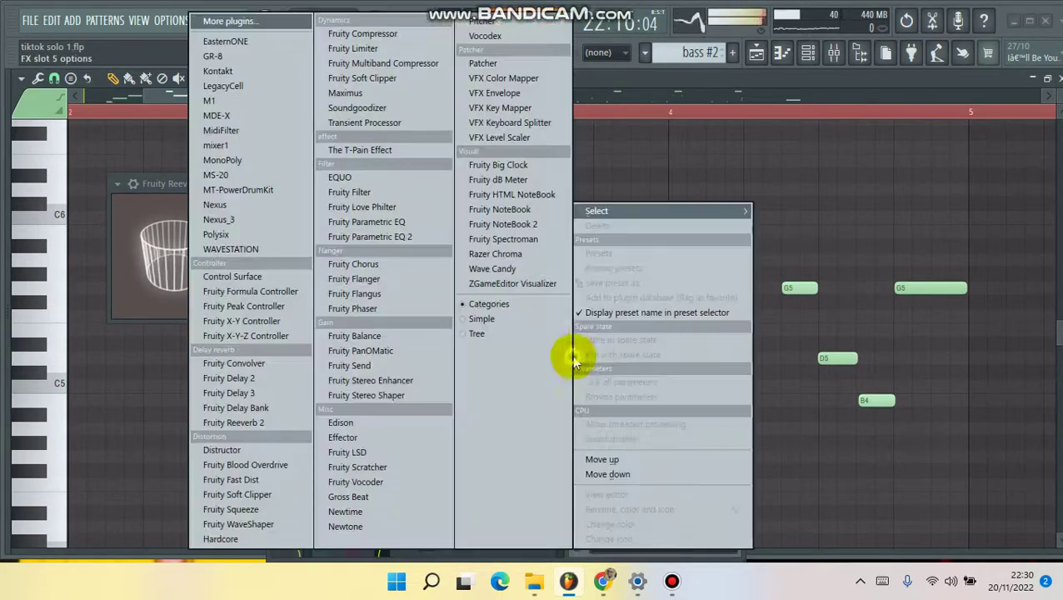
{"action": "left_click", "coordinate": [249, 378]}
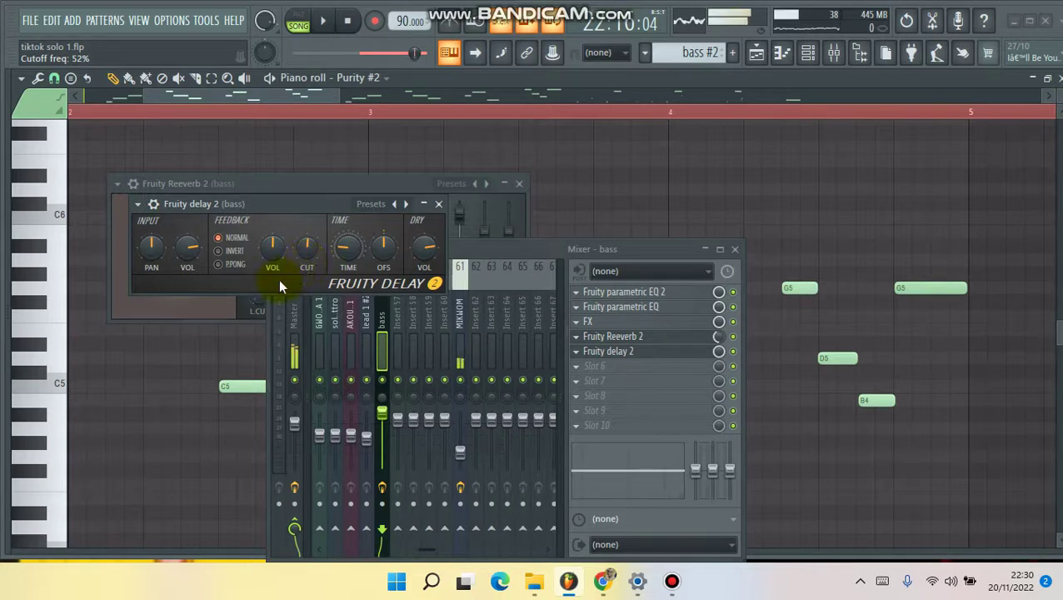
{"action": "left_click", "coordinate": [439, 204]}
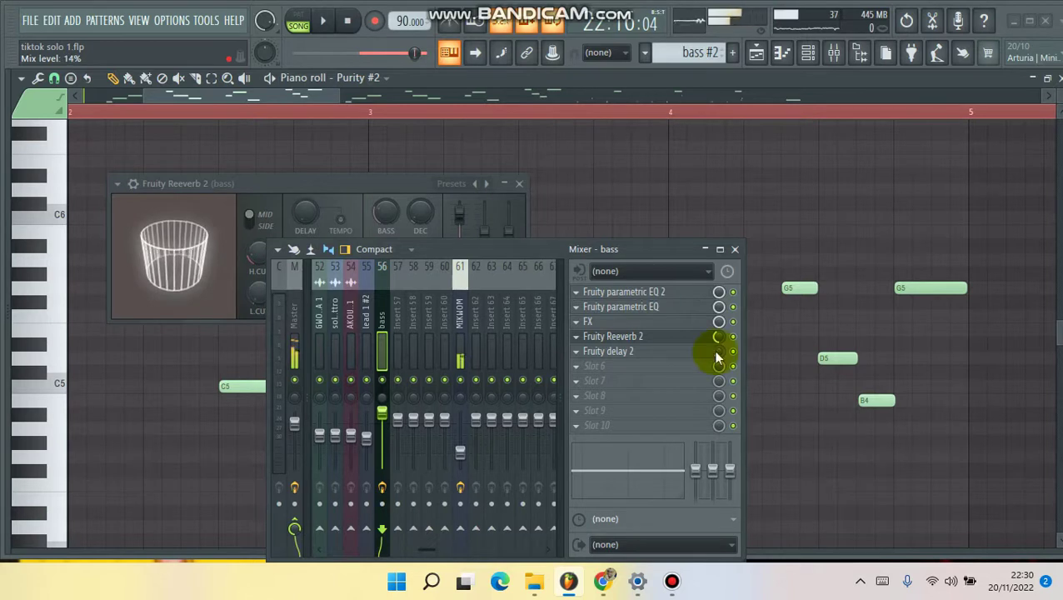
Step: Fine-tune the Fruity Delay 2 mix level during playback, lower the bass fader slightly and pause
{"action": "left_click", "coordinate": [323, 22]}
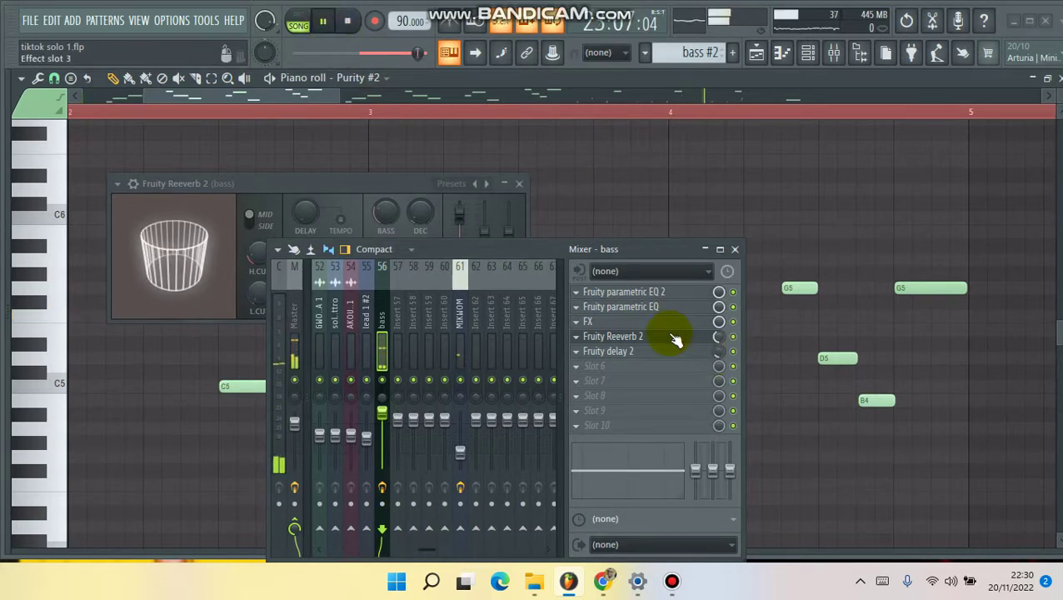
{"action": "left_click_drag", "start_coordinate": [723, 353], "coordinate": [723, 406]}
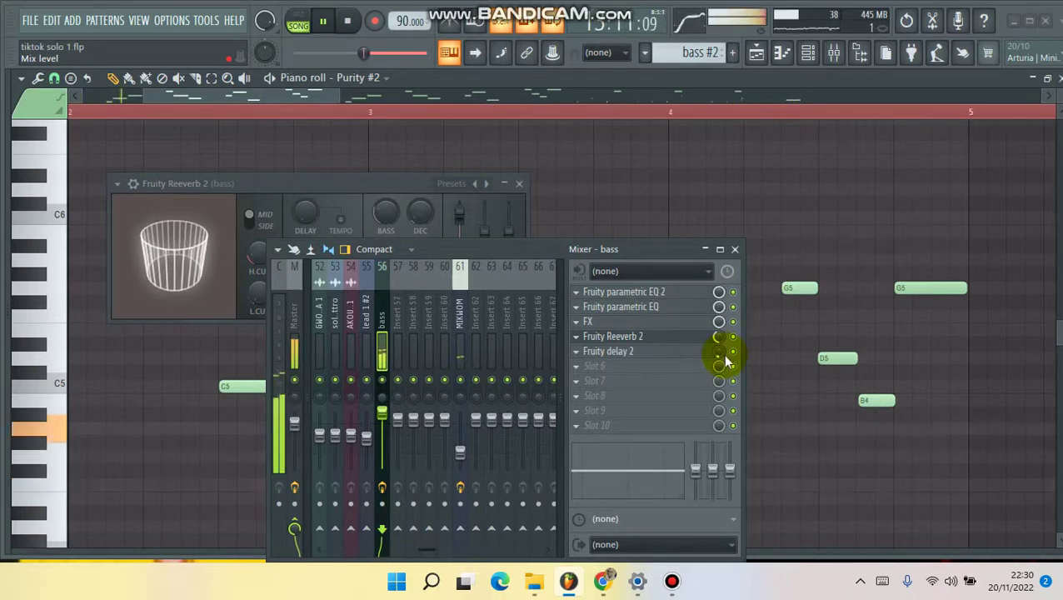
{"action": "left_click_drag", "start_coordinate": [381, 411], "coordinate": [381, 422]}
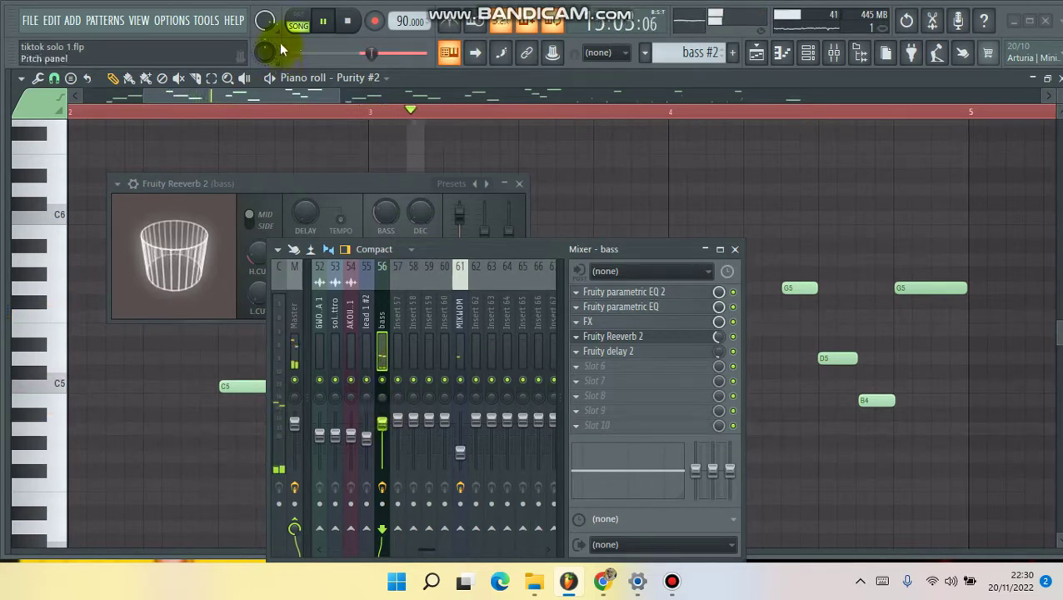
{"action": "left_click", "coordinate": [320, 25]}
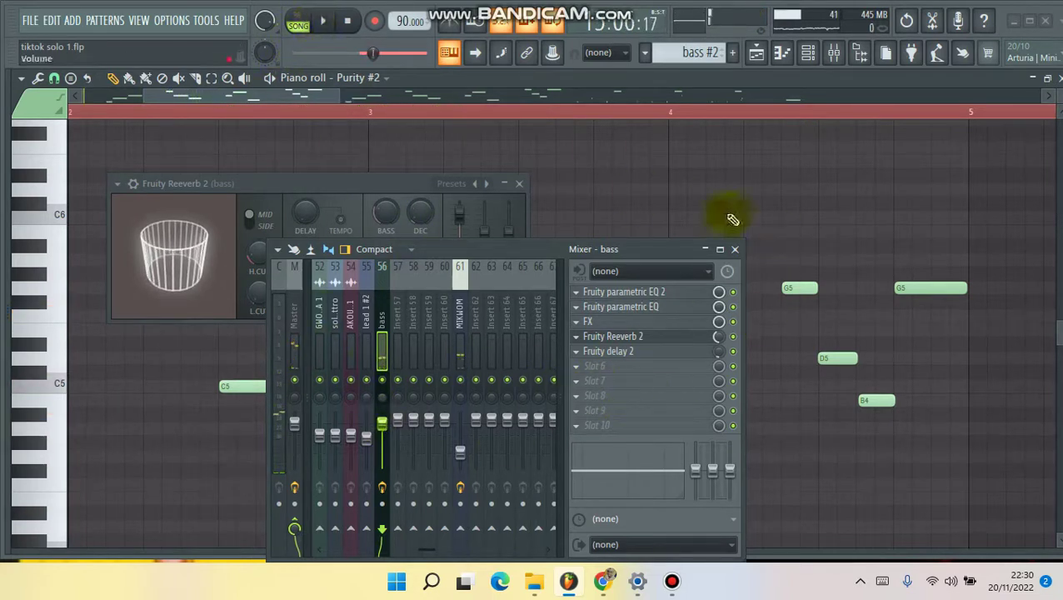
Step: Try Fruity Flanger in the bass track's sixth slot and delete it
{"action": "left_click", "coordinate": [579, 368]}
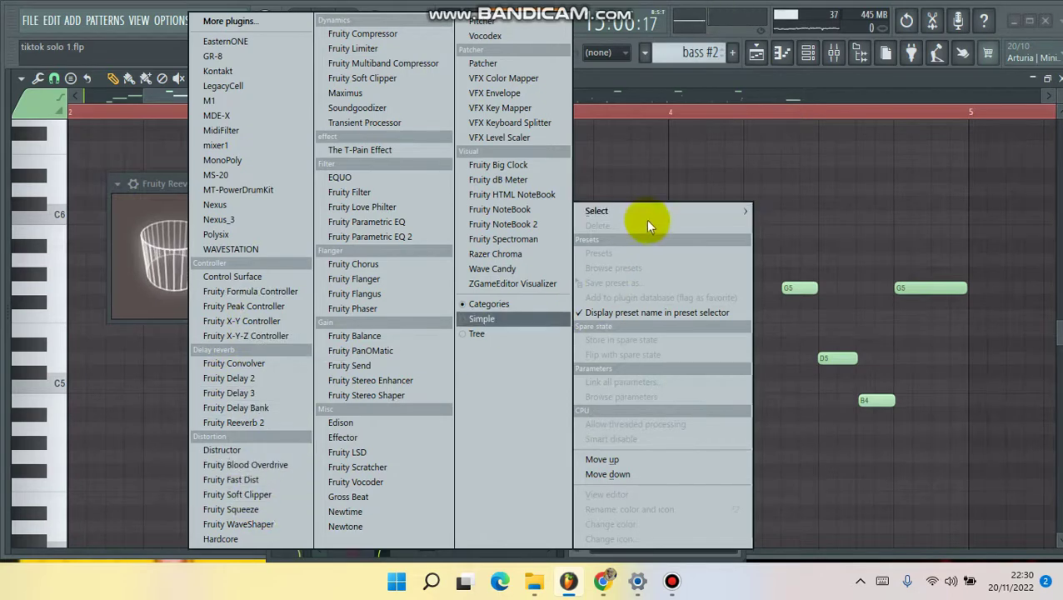
{"action": "left_click", "coordinate": [354, 278]}
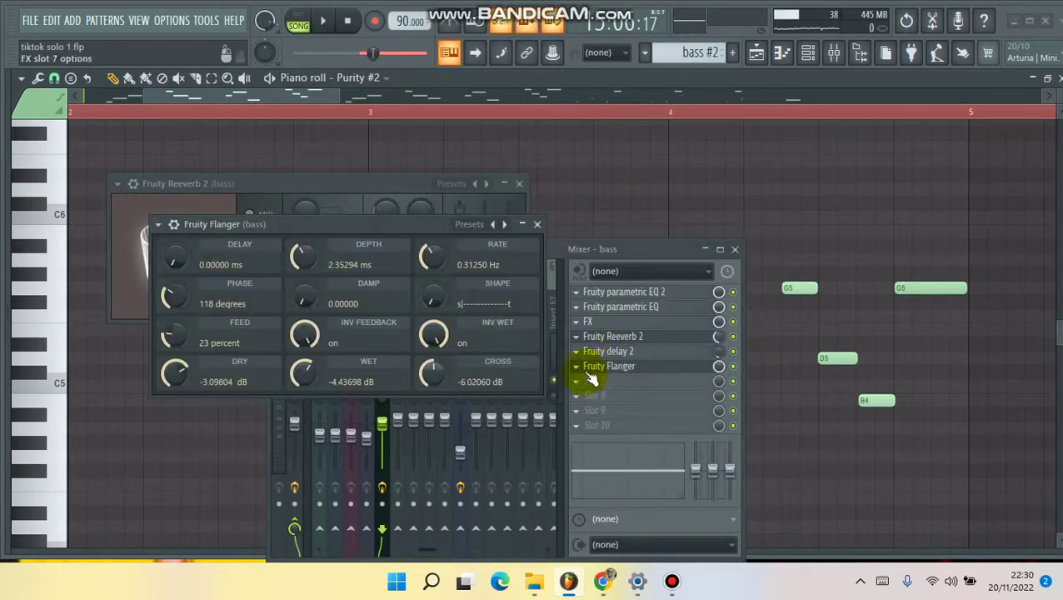
{"action": "right_click", "coordinate": [588, 368]}
{"action": "left_click", "coordinate": [615, 206]}
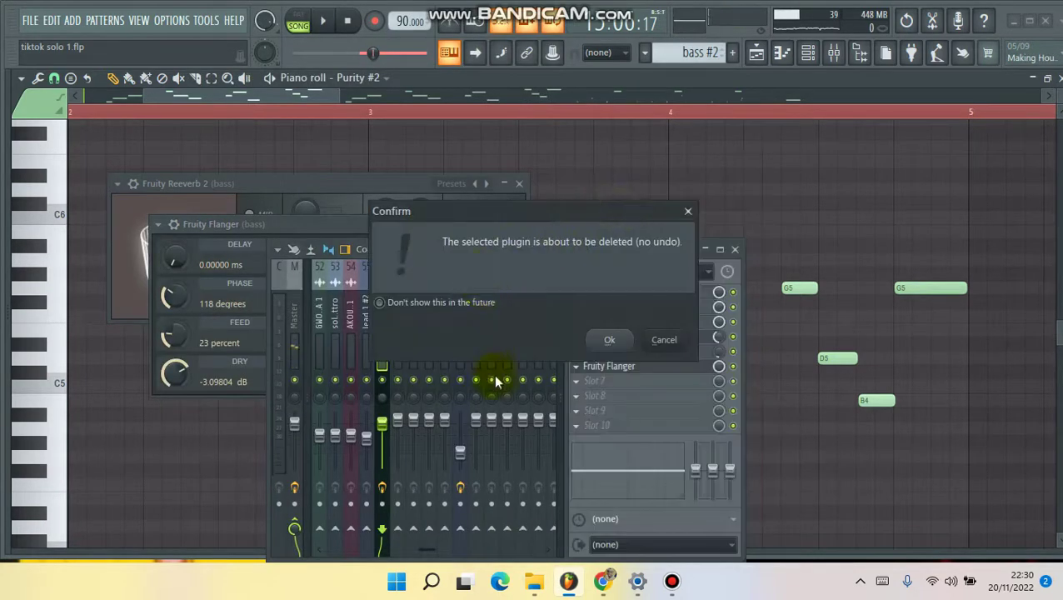
{"action": "left_click", "coordinate": [608, 340]}
Step: Load Fruity Compressor into the bass track's sixth effect slot
{"action": "left_click", "coordinate": [581, 373]}
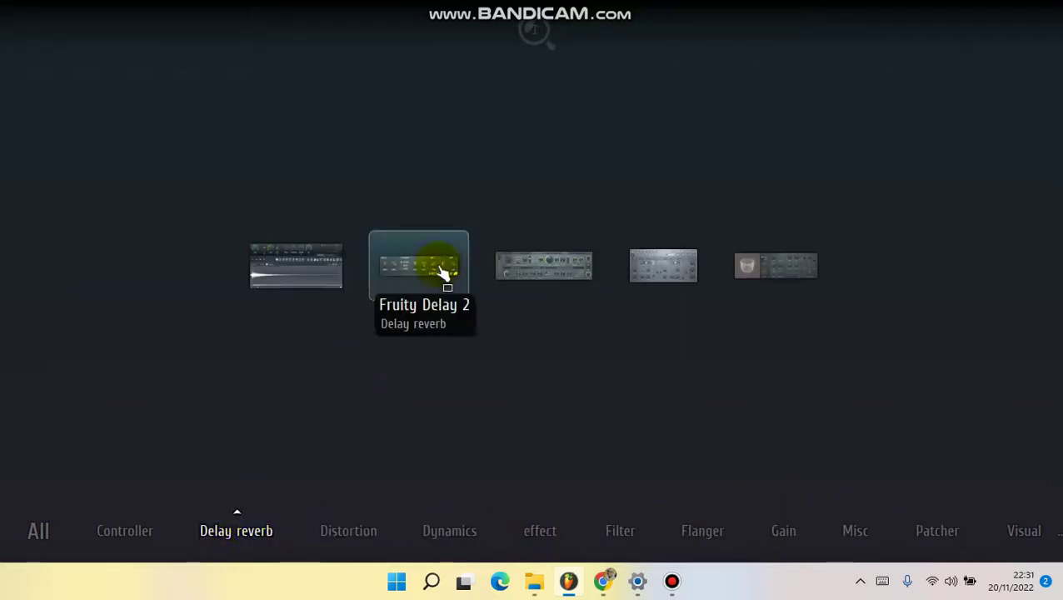
{"action": "left_click", "coordinate": [583, 344]}
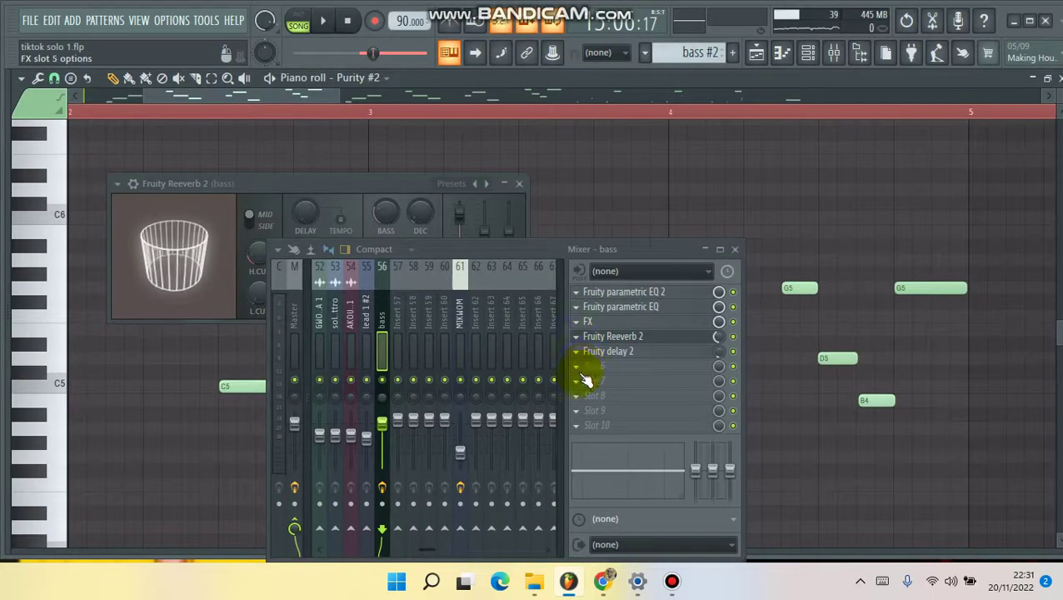
{"action": "left_click", "coordinate": [581, 366]}
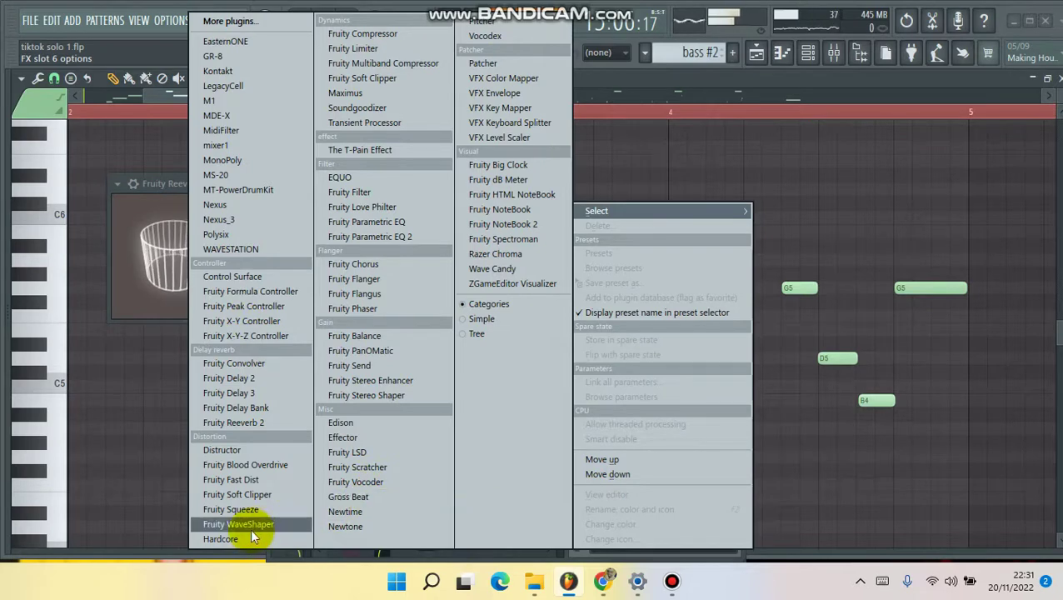
{"action": "left_click", "coordinate": [361, 35]}
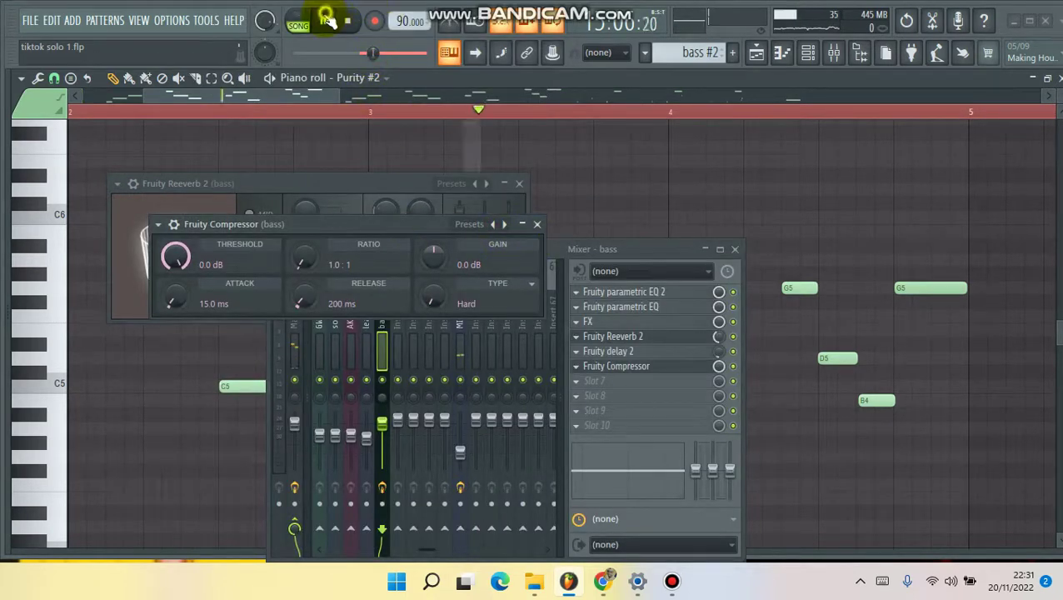
Step: Set the compressor's gain to 3.3 dB, threshold to -16.6 dB, attack to 13.0 ms and ratio to 14.4:1 during playback
{"action": "key", "text": "space"}
{"action": "scroll", "coordinate": [434, 256], "scroll_direction": "up", "scroll_amount": 3}
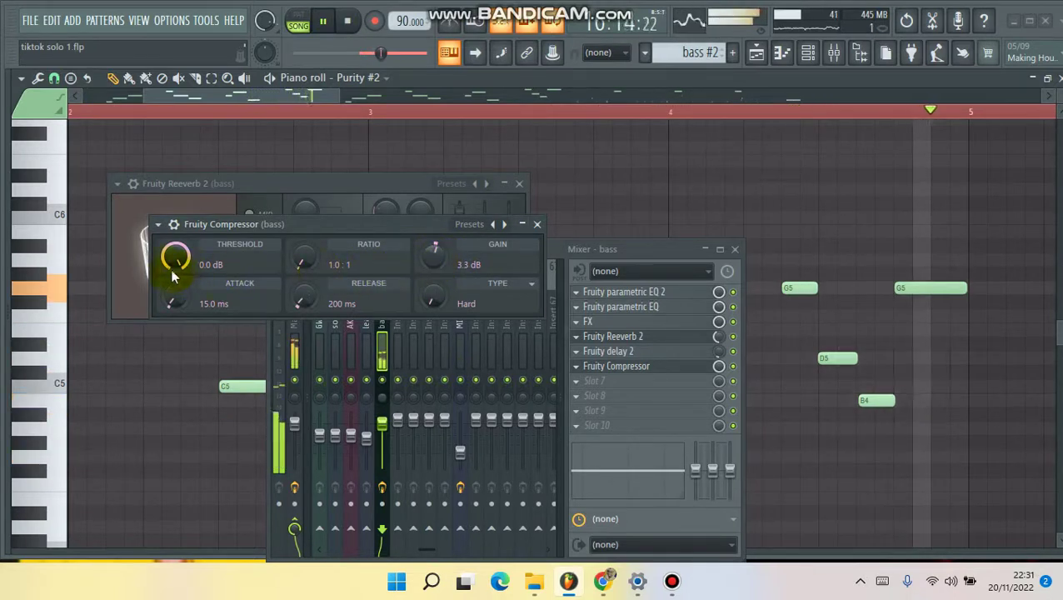
{"action": "scroll", "coordinate": [175, 265], "scroll_direction": "down", "scroll_amount": 6}
{"action": "scroll", "coordinate": [176, 260], "scroll_direction": "down", "scroll_amount": 10}
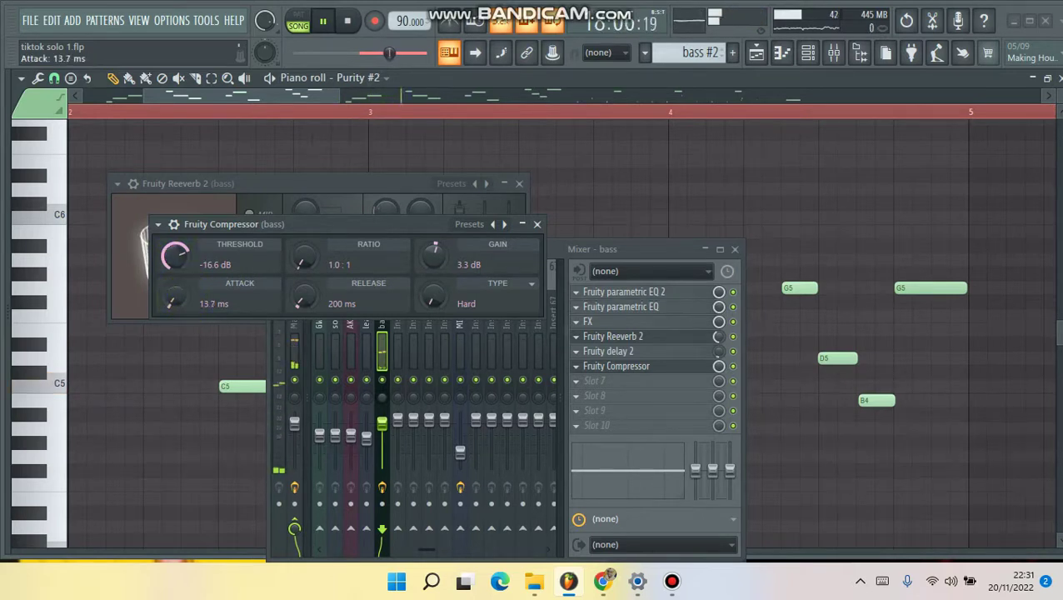
{"action": "scroll", "coordinate": [173, 299], "scroll_direction": "down", "scroll_amount": 2}
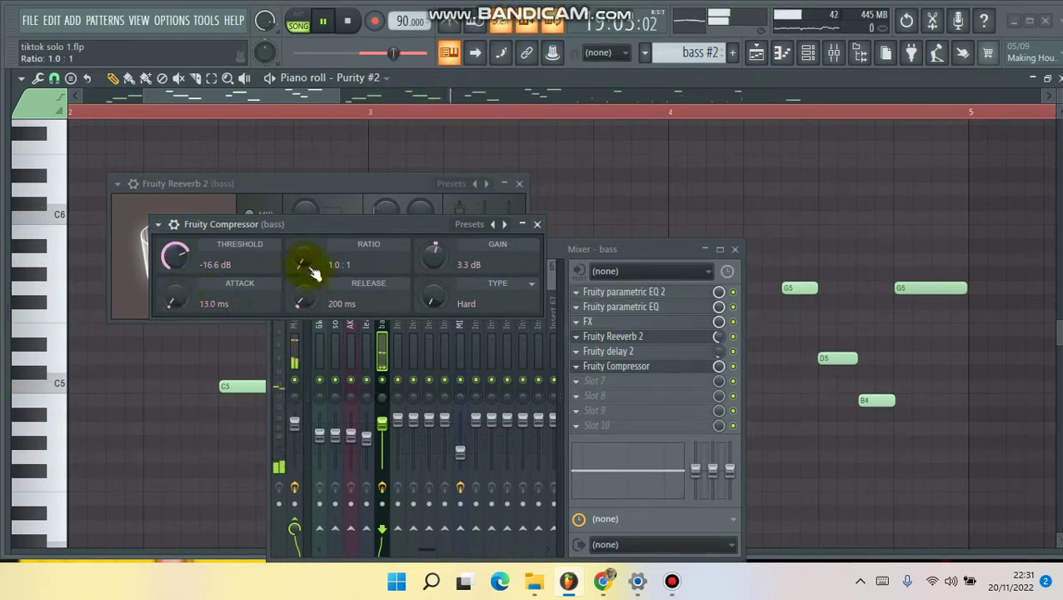
{"action": "scroll", "coordinate": [303, 256], "scroll_direction": "up", "scroll_amount": 5}
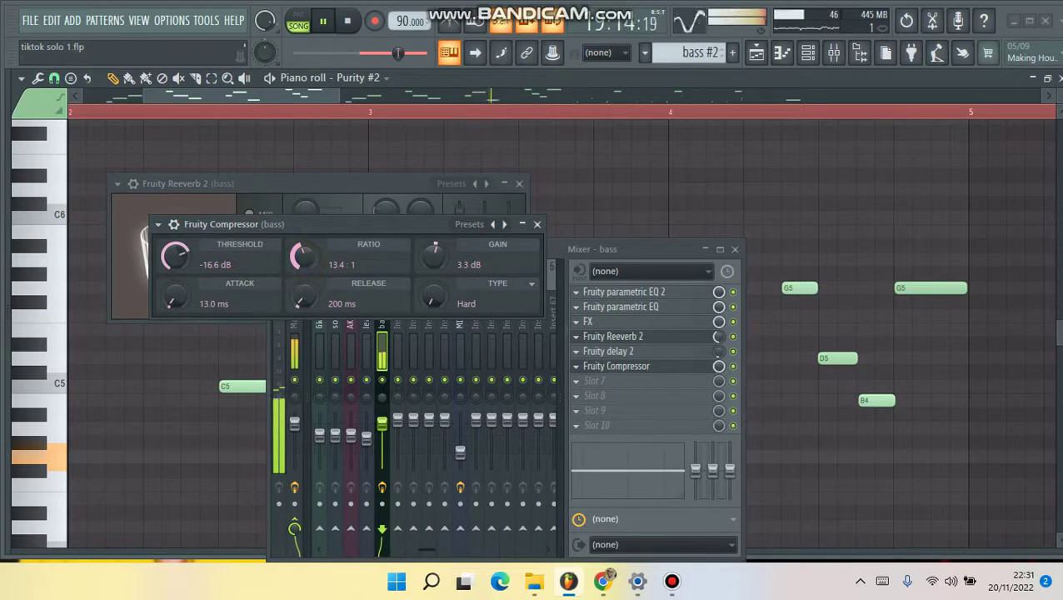
{"action": "scroll", "coordinate": [303, 256], "scroll_direction": "up", "scroll_amount": 1}
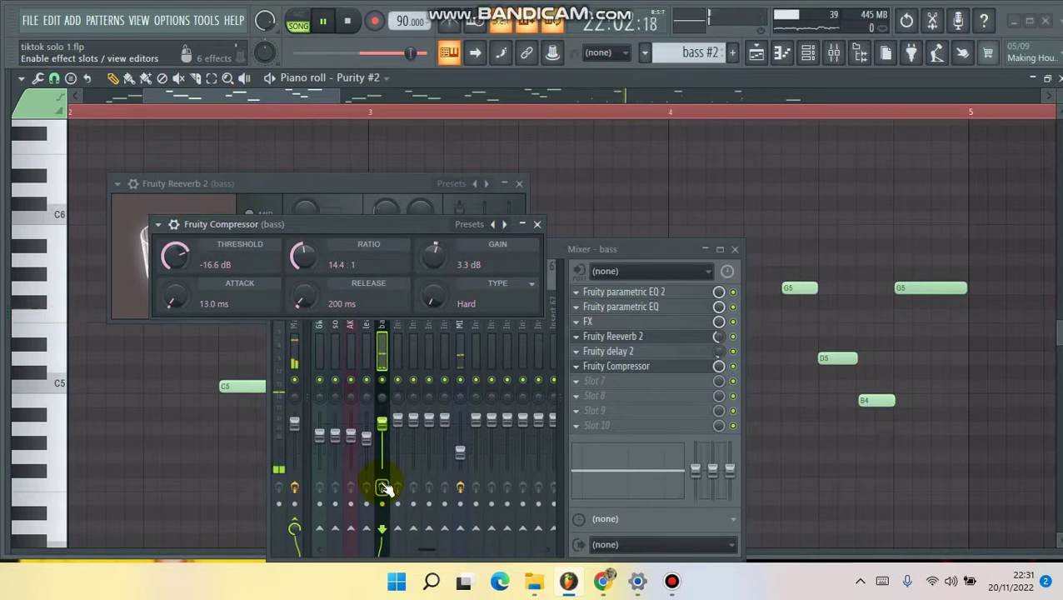
Step: Close the Fruity Compressor and Fruity Reeverb 2 editors and show the playlist
{"action": "left_click", "coordinate": [157, 112]}
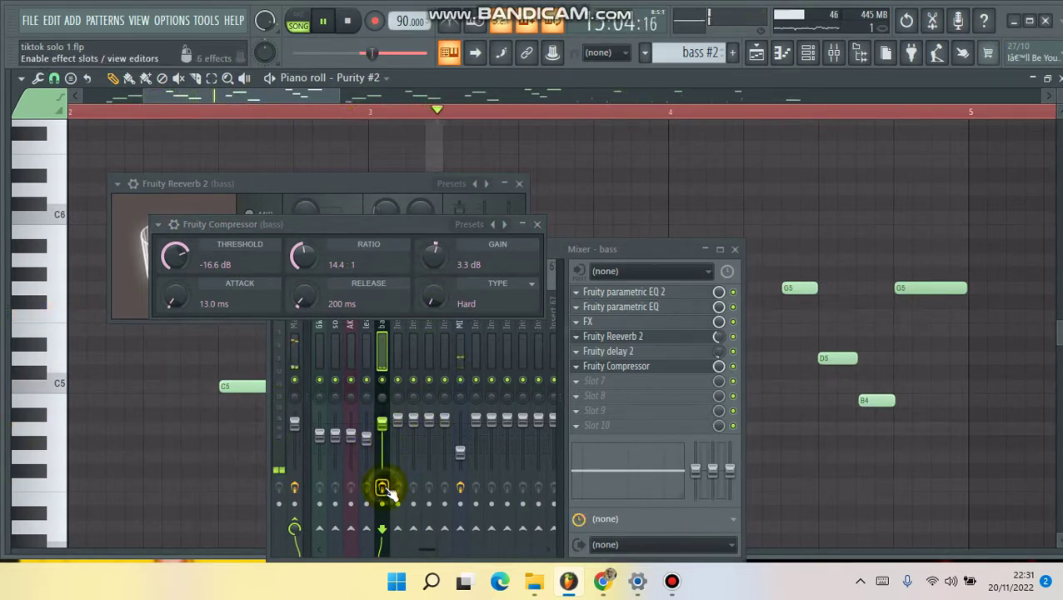
{"action": "left_click", "coordinate": [537, 224]}
{"action": "left_click", "coordinate": [519, 184]}
{"action": "left_click", "coordinate": [754, 53]}
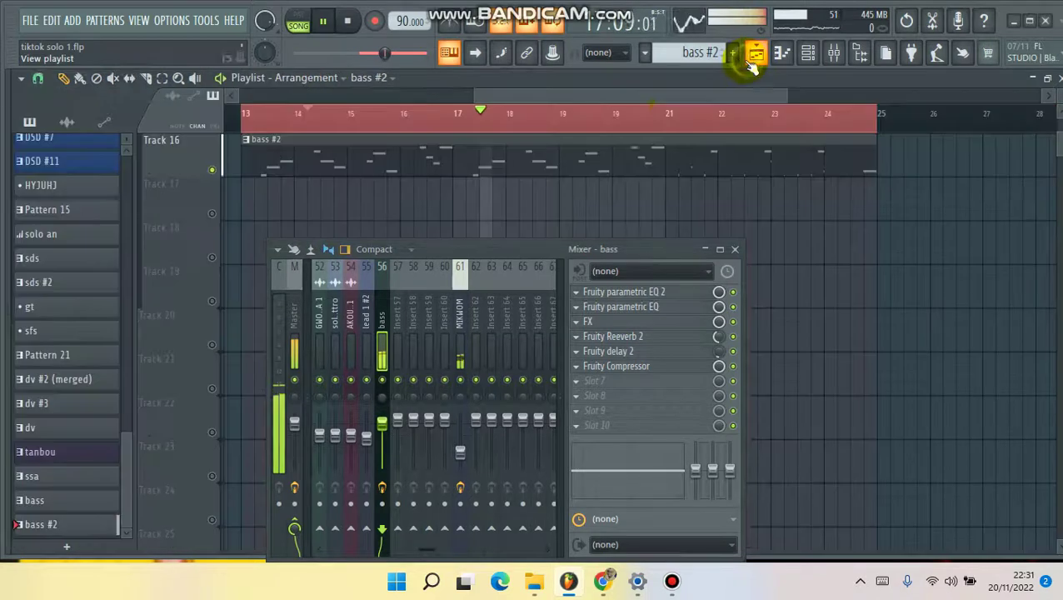
Step: Lower the bass fader slightly and unsolo playlist Track 16 to hear the bass within the full arrangement from bar 13
{"action": "scroll", "coordinate": [382, 433], "scroll_direction": "down", "scroll_amount": 3}
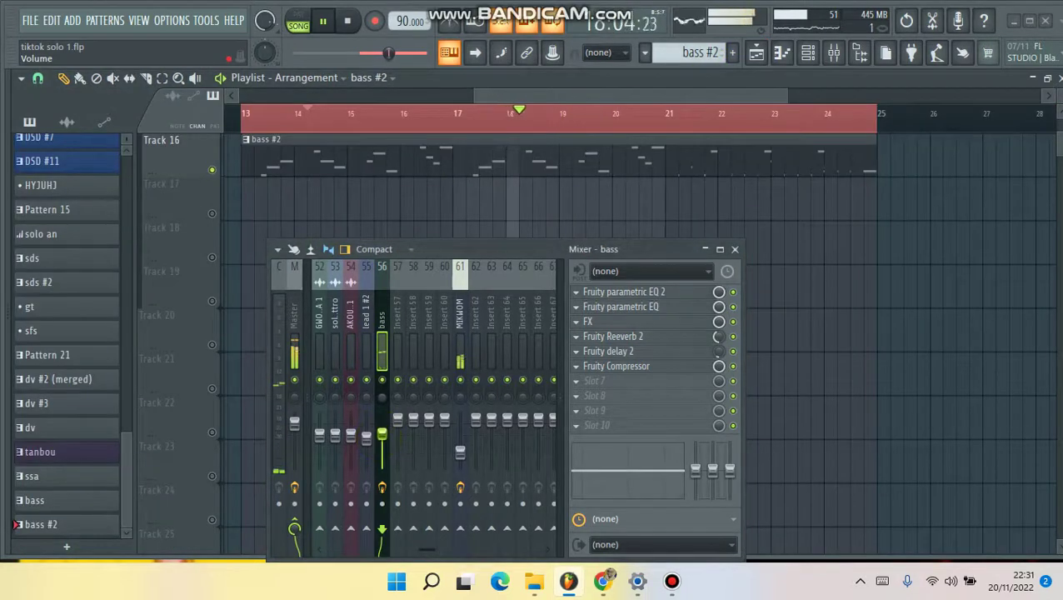
{"action": "left_click", "coordinate": [213, 168]}
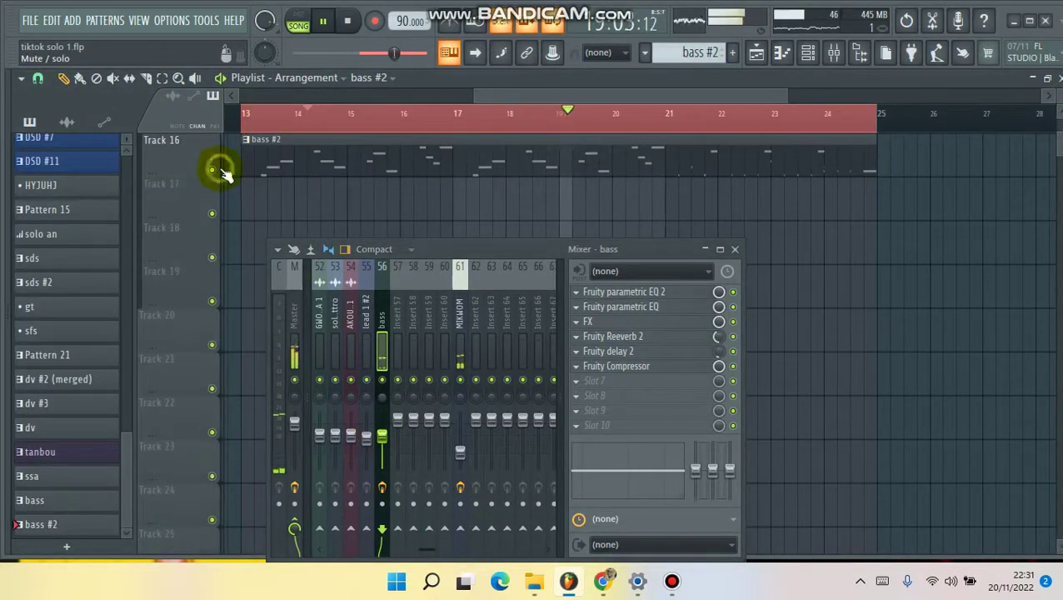
{"action": "left_click", "coordinate": [245, 116]}
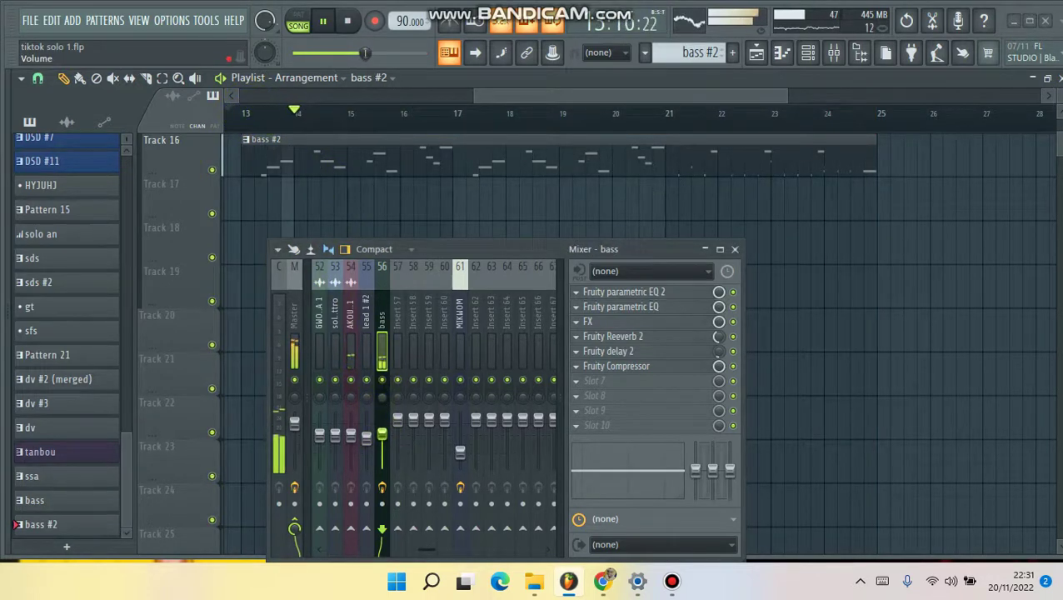
{"action": "left_click", "coordinate": [381, 434]}
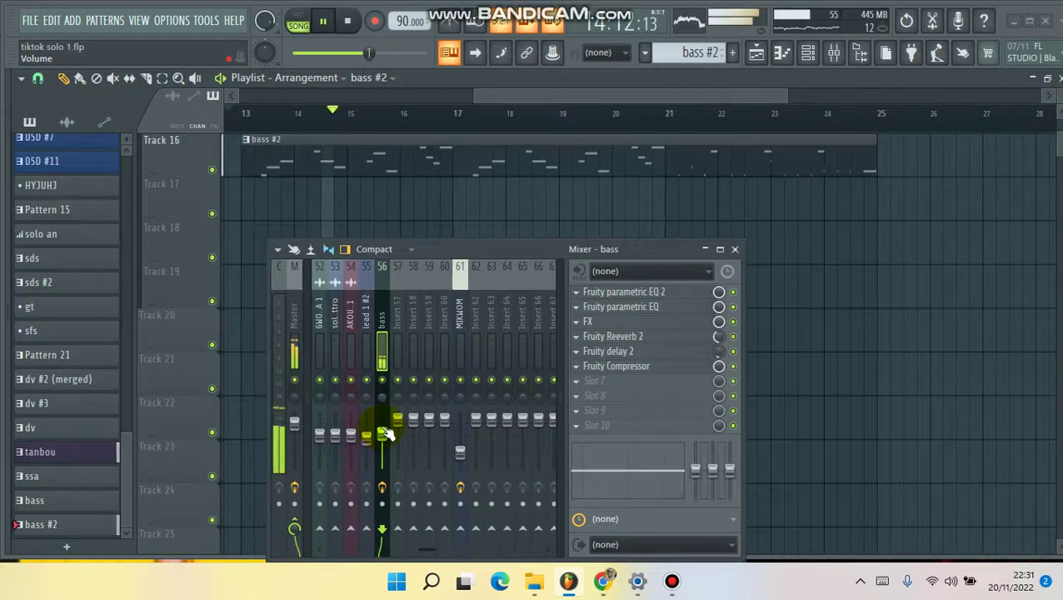
Step: Mute the MIKWOM mixer track and move the mixer window down to show playlist tracks 7 to 16
{"action": "left_click", "coordinate": [463, 381]}
{"action": "left_click_drag", "start_coordinate": [491, 248], "coordinate": [498, 278]}
{"action": "scroll", "coordinate": [536, 213], "scroll_direction": "up", "scroll_amount": 5}
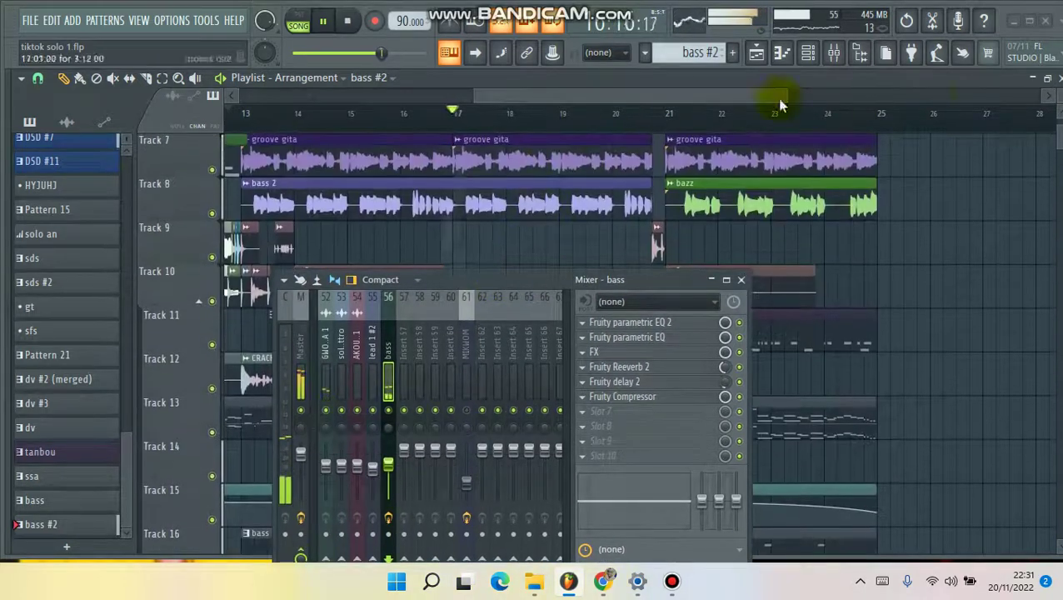
{"action": "scroll", "coordinate": [1055, 125], "scroll_direction": "down", "scroll_amount": 3}
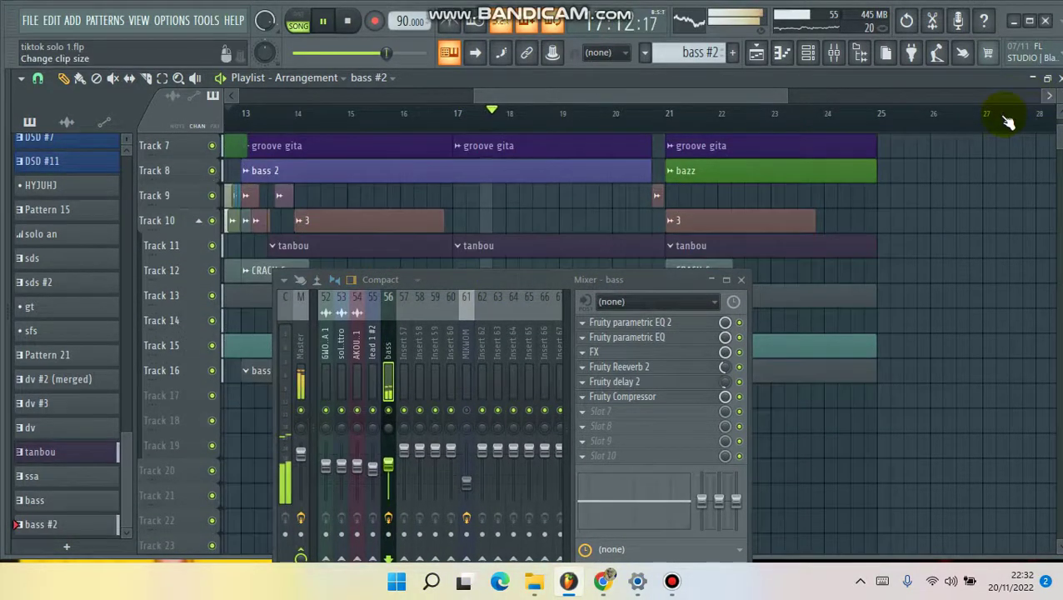
Step: Stop playback, unmute the MIKWOM mixer track and reselect the bass track
{"action": "scroll", "coordinate": [1056, 98], "scroll_direction": "up", "scroll_amount": 4}
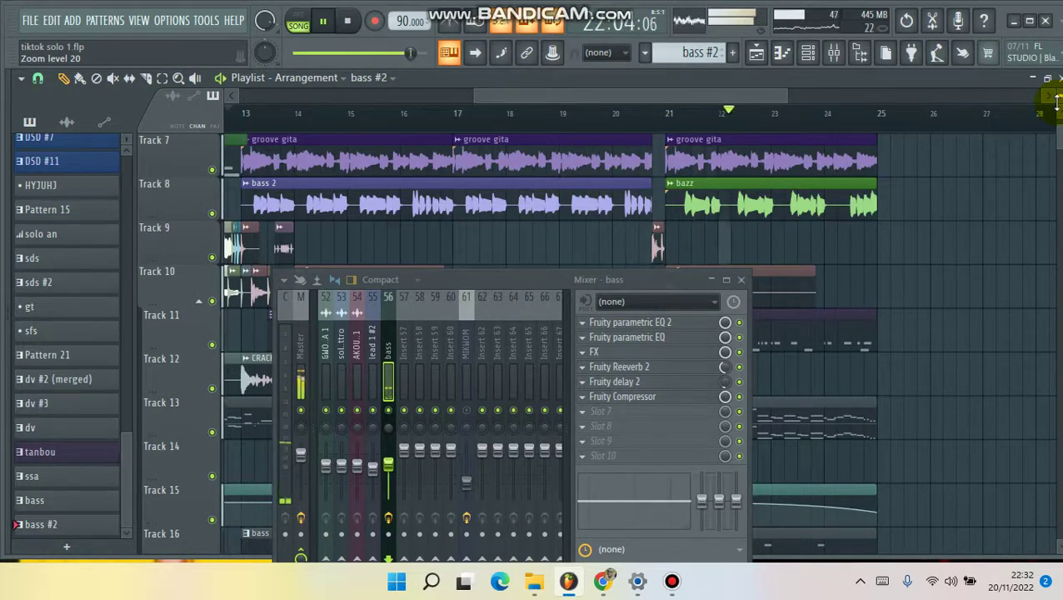
{"action": "left_click", "coordinate": [346, 21]}
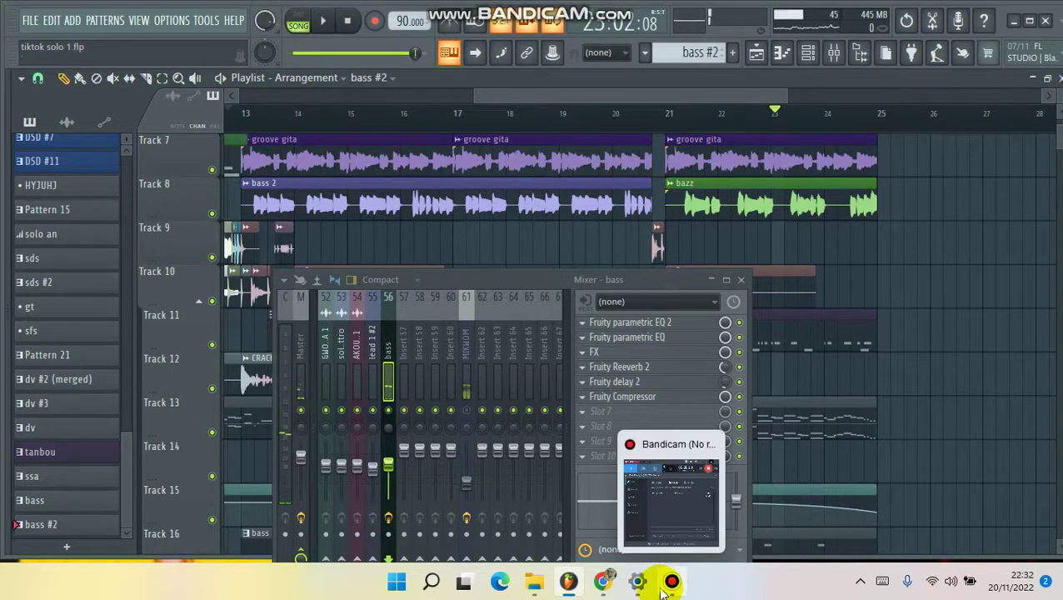
{"action": "left_click", "coordinate": [662, 591]}
{"action": "left_click_drag", "start_coordinate": [30, 42], "coordinate": [1, 51]}
{"action": "left_click", "coordinate": [467, 350]}
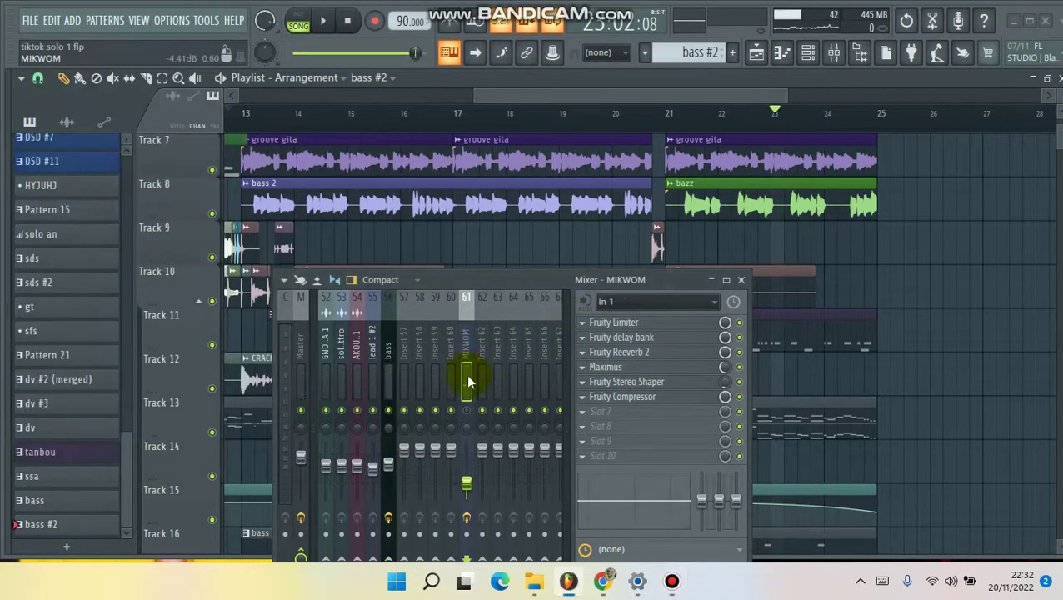
{"action": "left_click", "coordinate": [387, 392]}
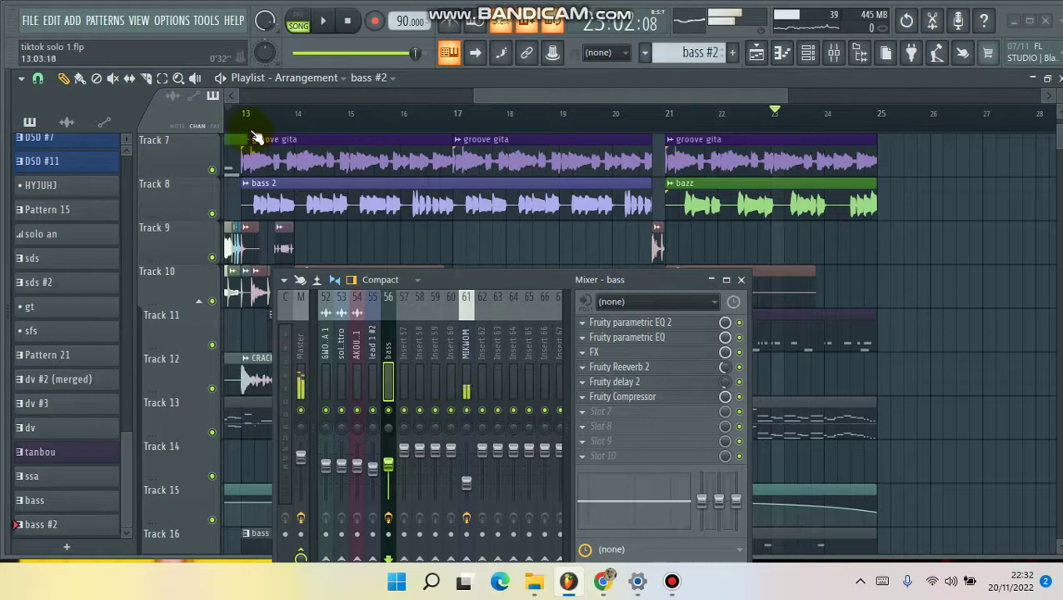
Step: Close the mixer and show playlist tracks 11 to 16 enlarged from bar 12 to the end of the arrangement
{"action": "scroll", "coordinate": [255, 134], "scroll_direction": "down", "scroll_amount": 2}
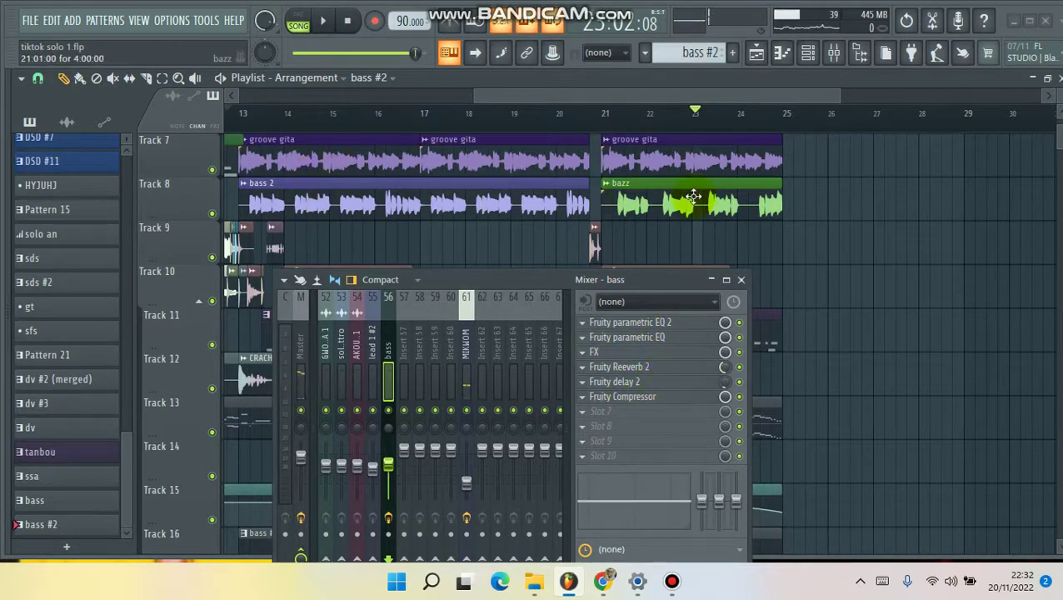
{"action": "left_click", "coordinate": [744, 284]}
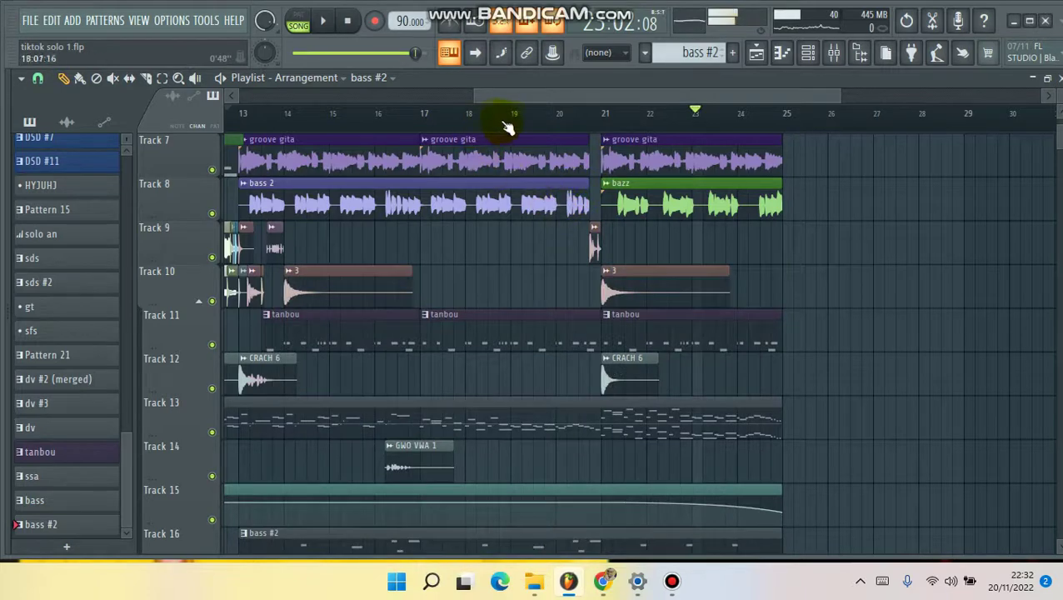
{"action": "scroll", "coordinate": [506, 118], "scroll_direction": "down", "scroll_amount": 3}
{"action": "scroll", "coordinate": [558, 173], "scroll_direction": "down", "scroll_amount": 2}
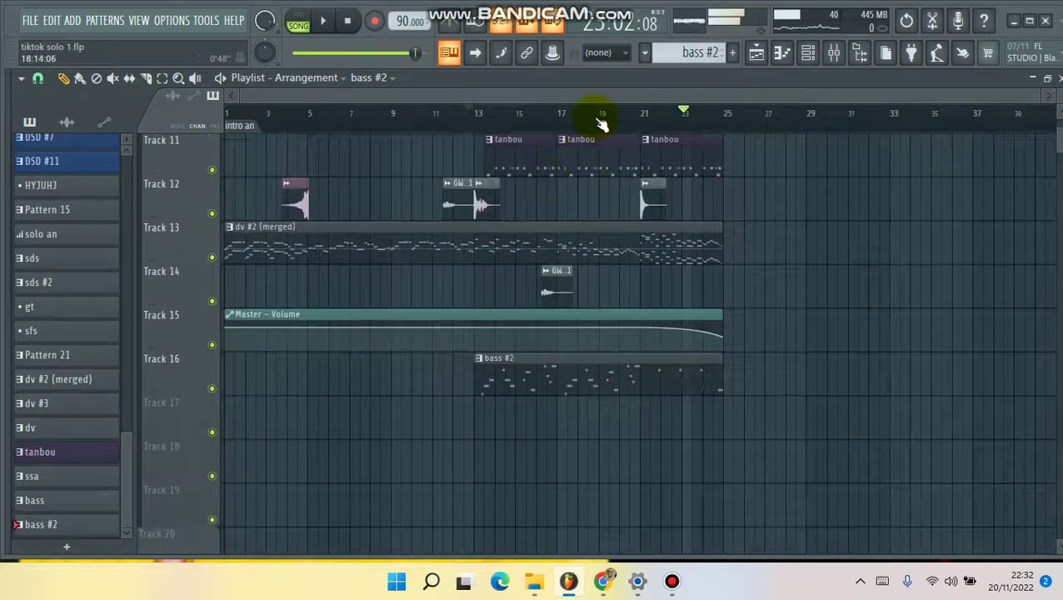
{"action": "scroll", "coordinate": [600, 121], "scroll_direction": "up", "scroll_amount": 3}
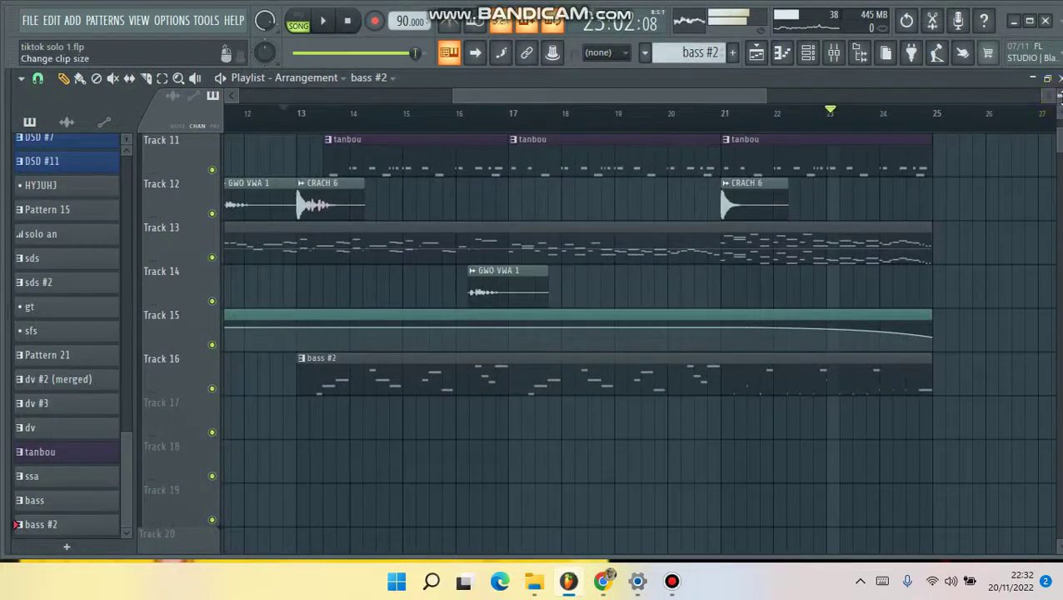
{"action": "scroll", "coordinate": [584, 333], "scroll_direction": "up", "scroll_amount": 1}
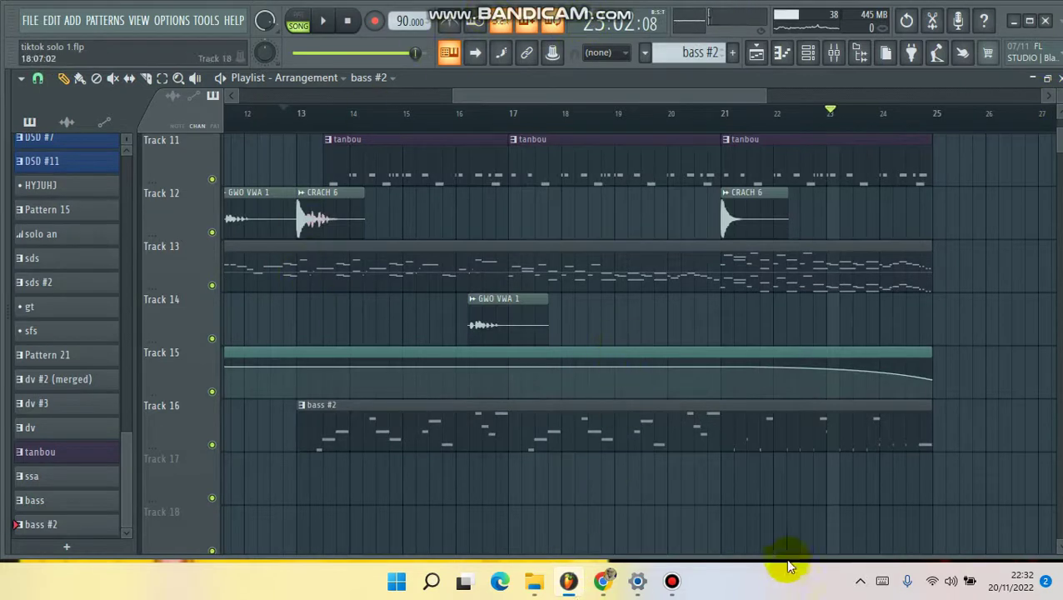
Step: Play the full arrangement from bar 12 to hear the bass with the vocals active
{"action": "mouse_move", "coordinate": [677, 590]}
{"action": "left_click", "coordinate": [650, 549]}
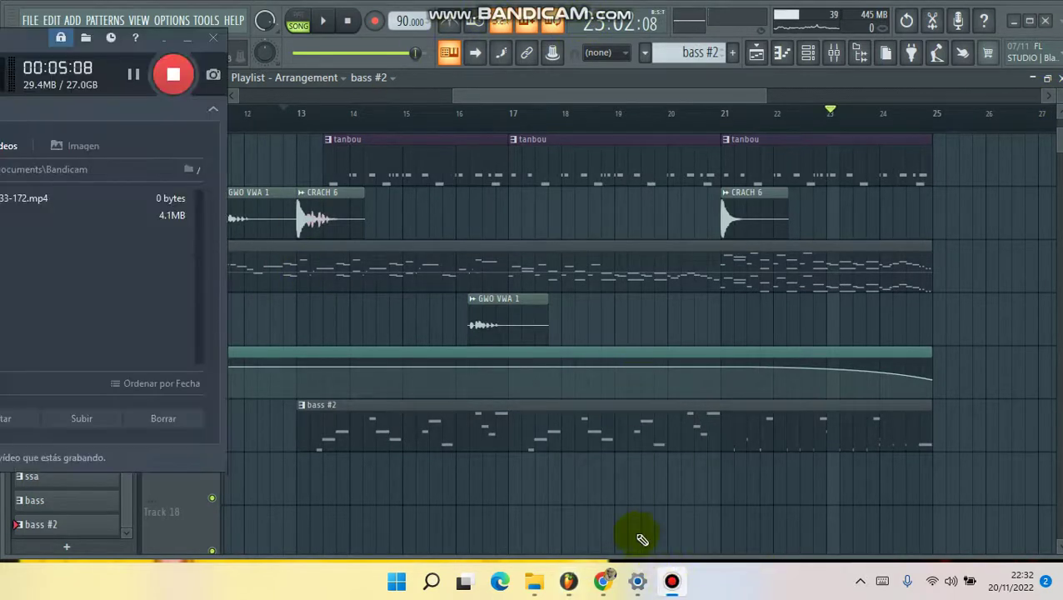
{"action": "mouse_move", "coordinate": [299, 123]}
{"action": "left_mouse_down"}
{"action": "mouse_move", "coordinate": [285, 111]}
{"action": "mouse_move", "coordinate": [245, 112]}
{"action": "left_mouse_up"}
{"action": "left_click", "coordinate": [326, 27]}
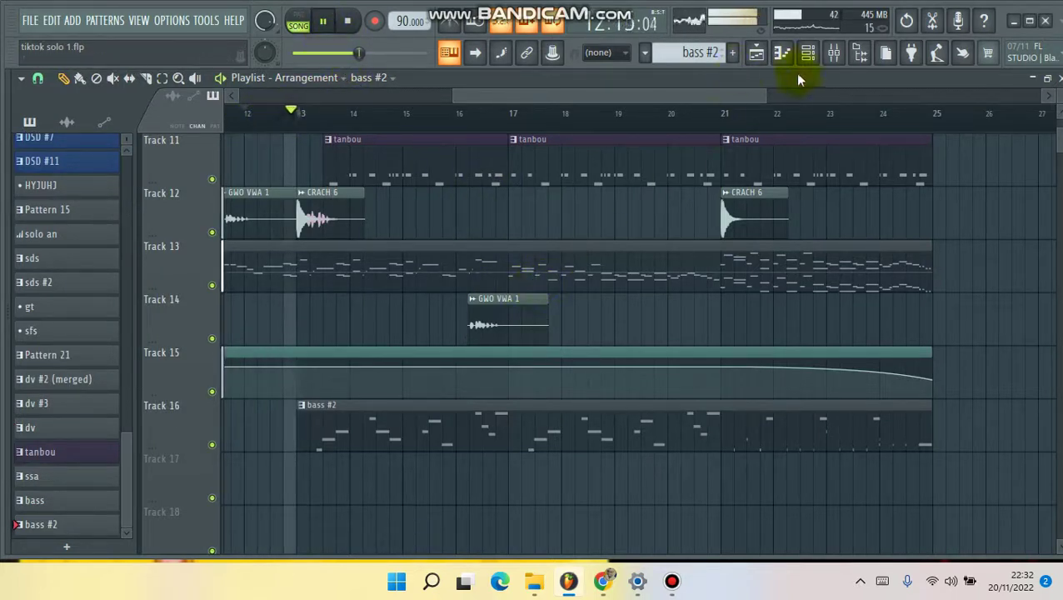
Step: Lower the bass track's fader slightly during playback, and close and reopen the mixer while listening to the rest of the arrangement
{"action": "left_click", "coordinate": [834, 52]}
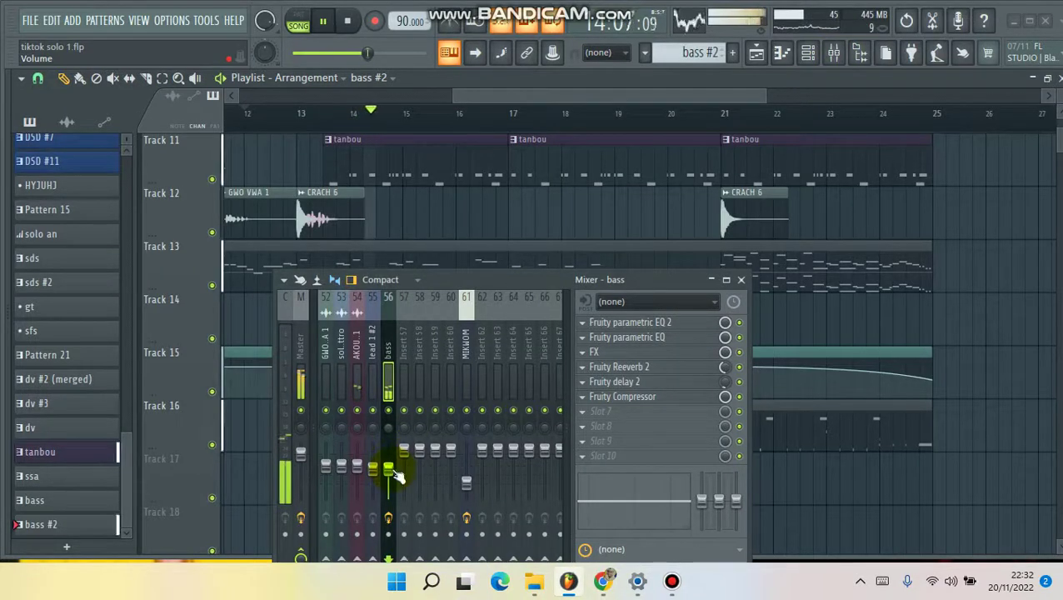
{"action": "left_click", "coordinate": [740, 280]}
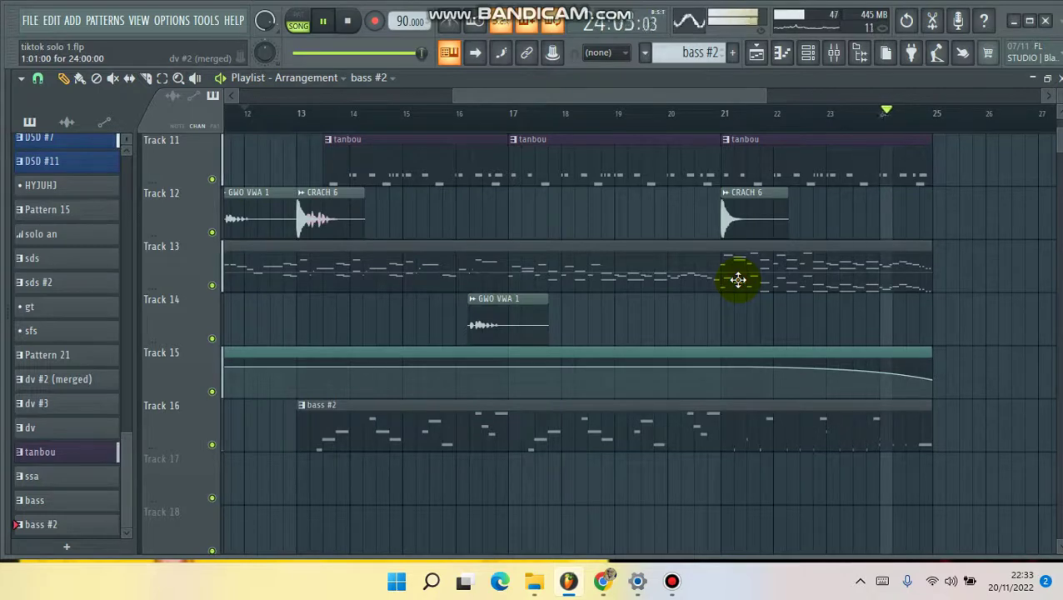
{"action": "left_click", "coordinate": [834, 54]}
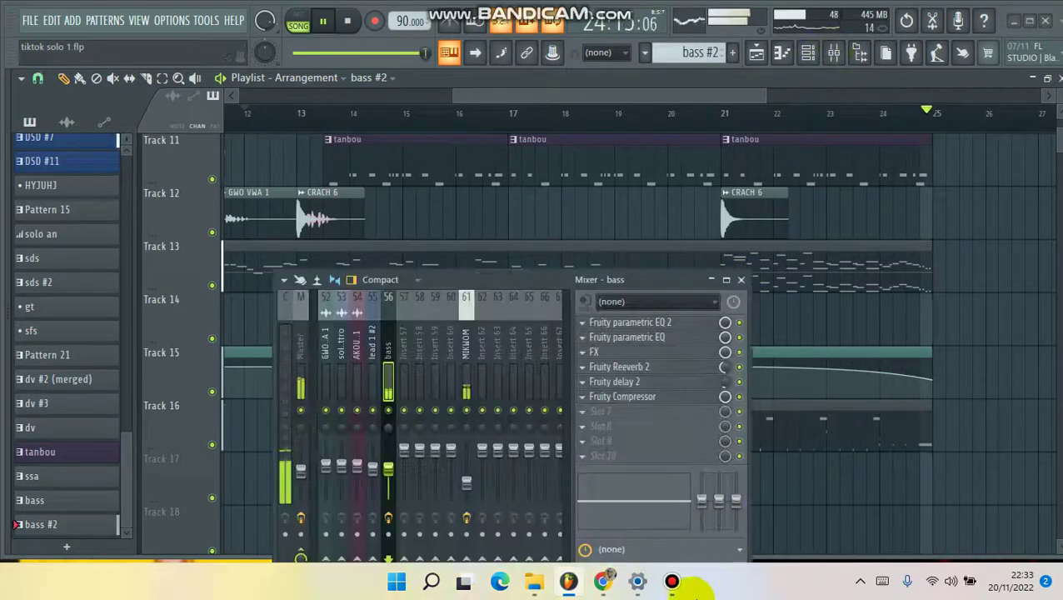